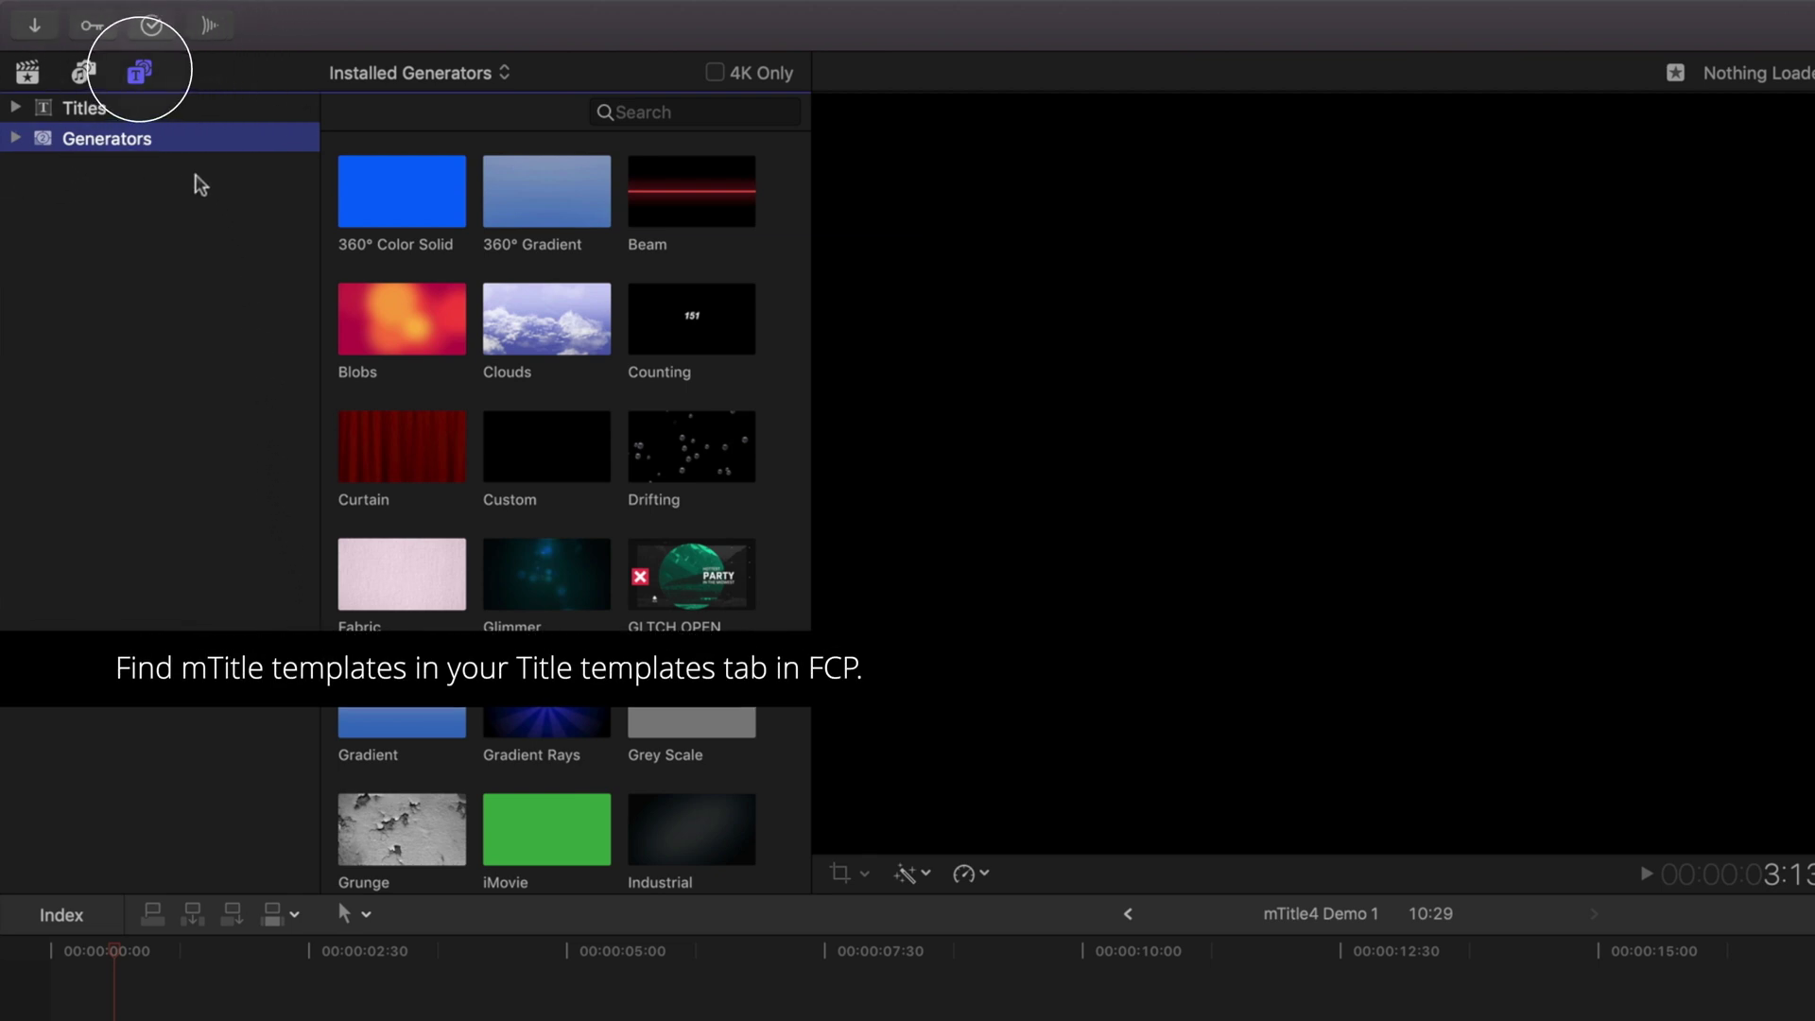
Show the Titles and Generators sidebar with the Installed Generators listed.
left_click(142, 81)
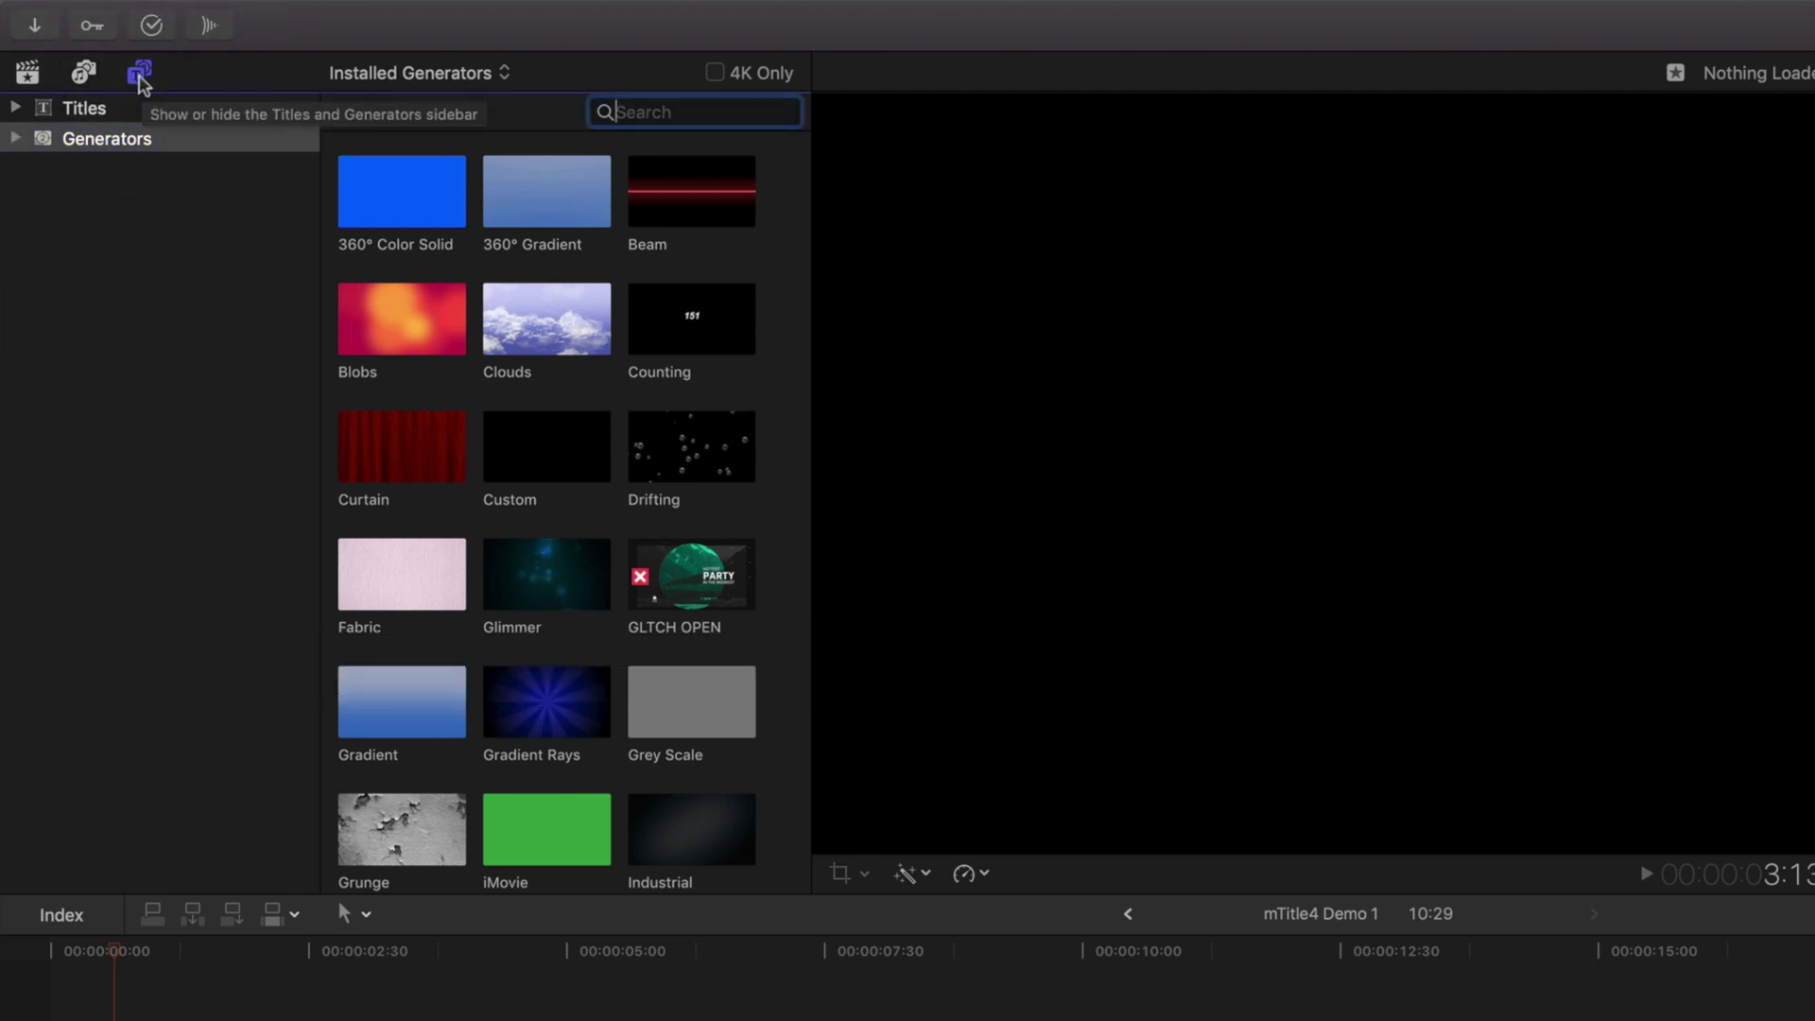
Expand Titles and select the mTitle Simple Pack vol. 4 category.
left_click(16, 109)
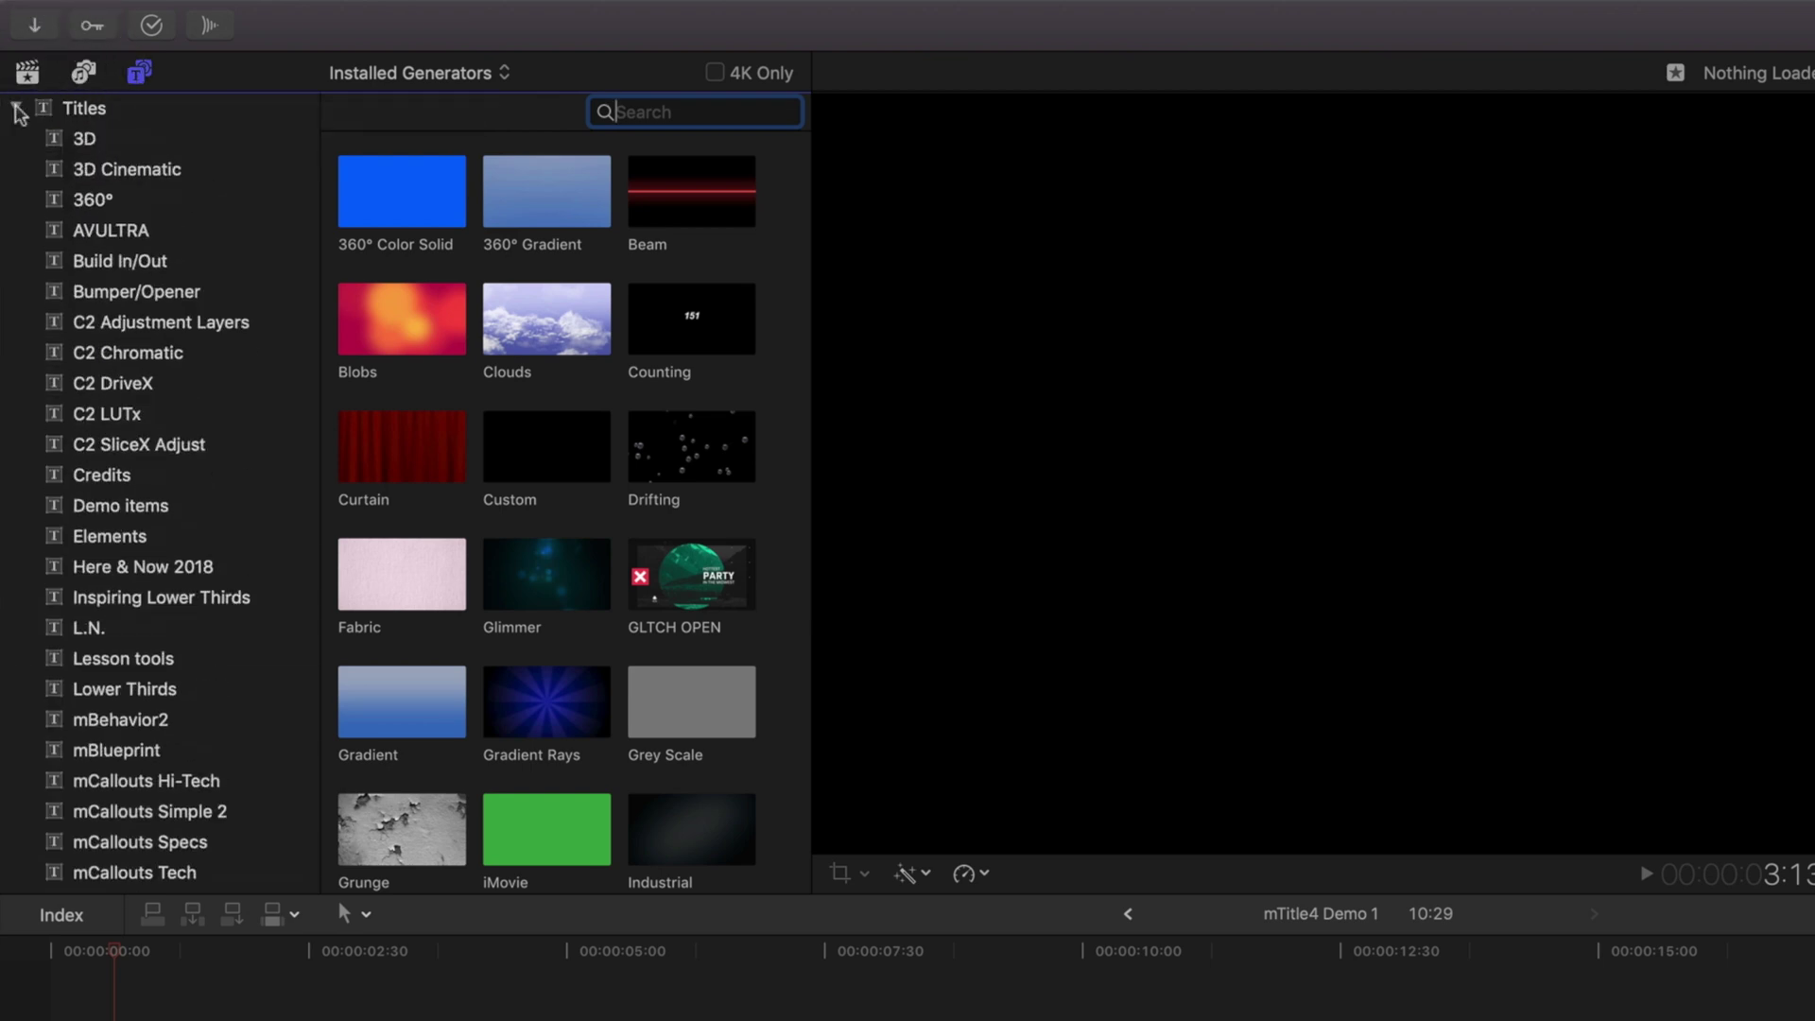
scroll(145, 775, "down", 10)
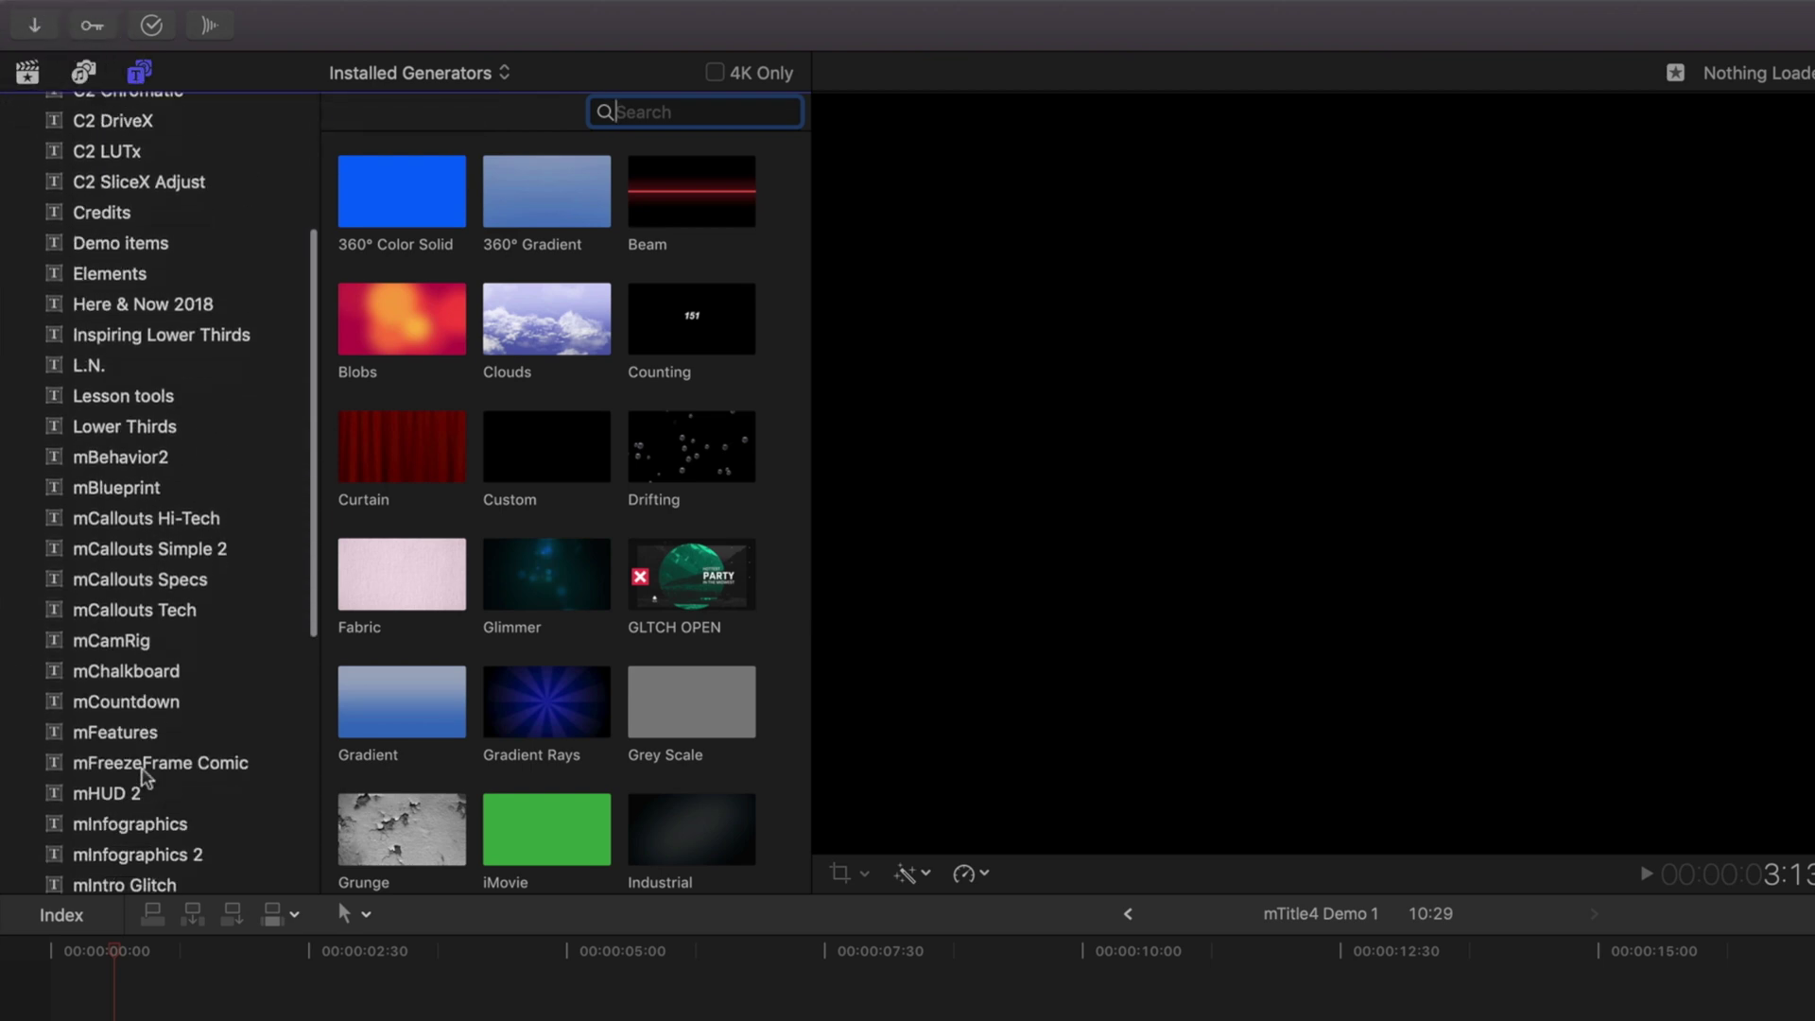
left_click(140, 671)
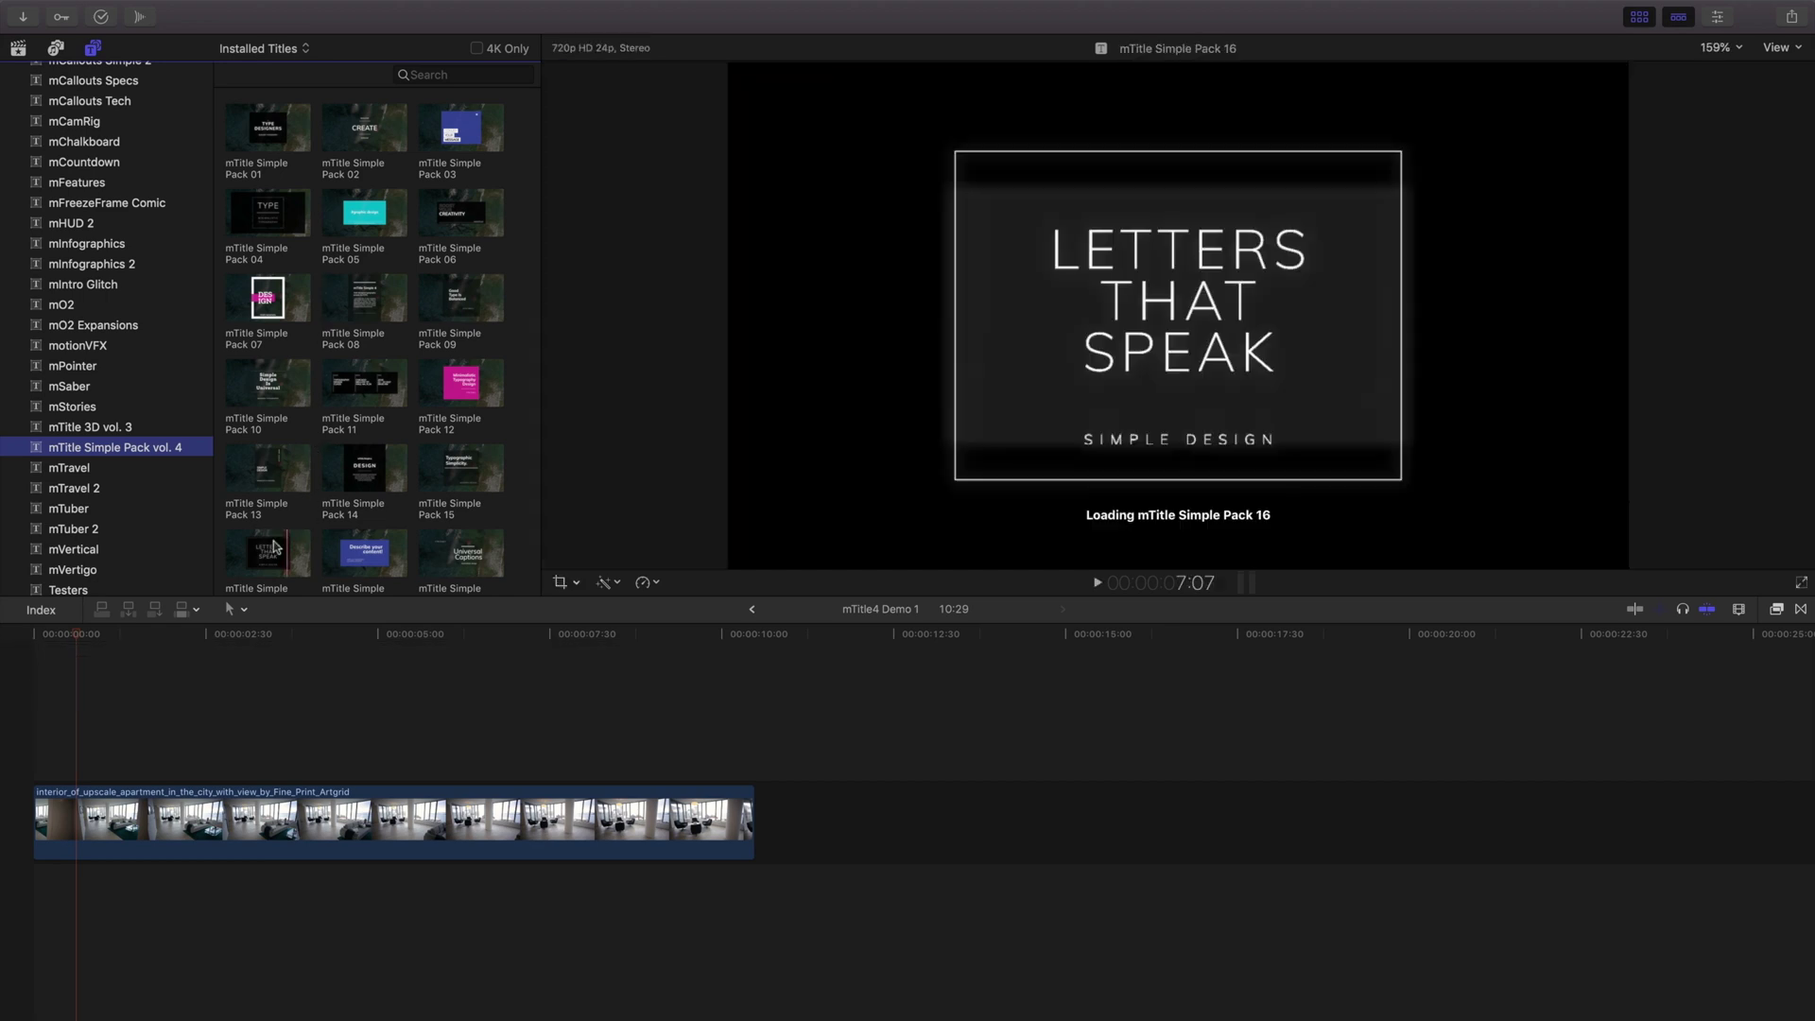
Place mTitle Simple Pack 16 above the apartment clip and trim its end short of the clip.
left_click_drag(257, 551, 115, 729)
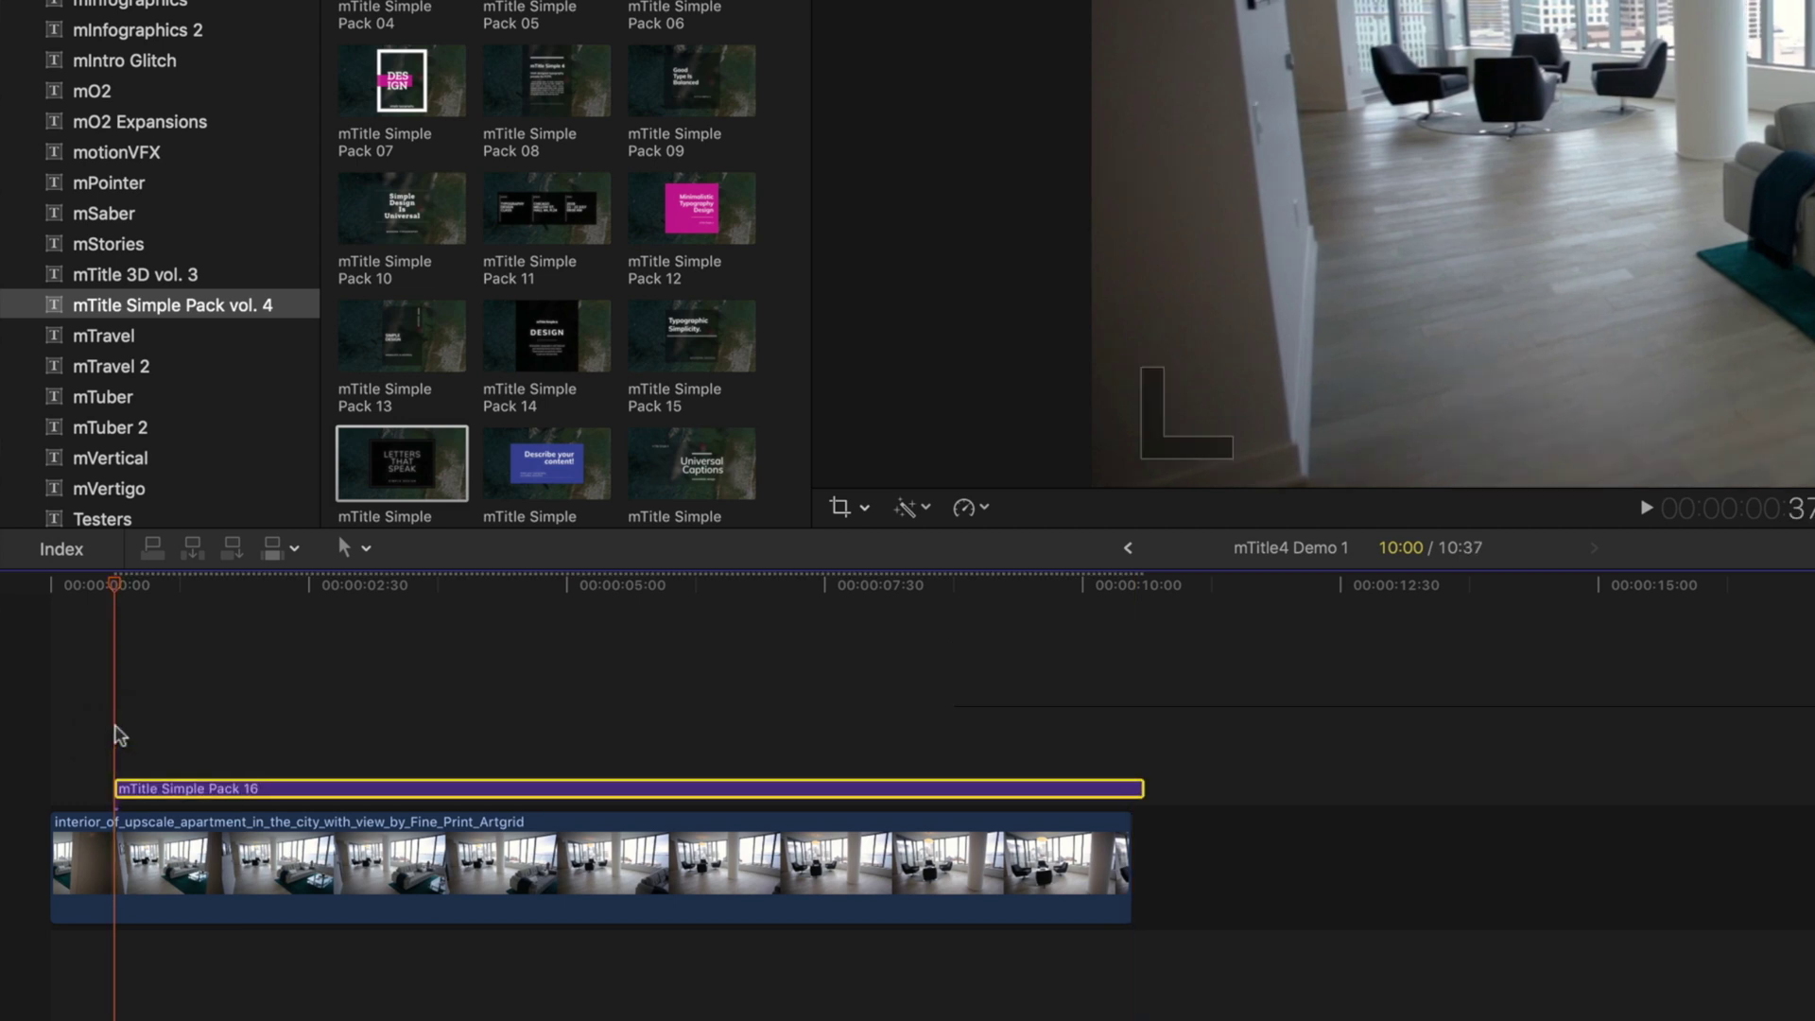
left_click_drag(1143, 788, 1061, 792)
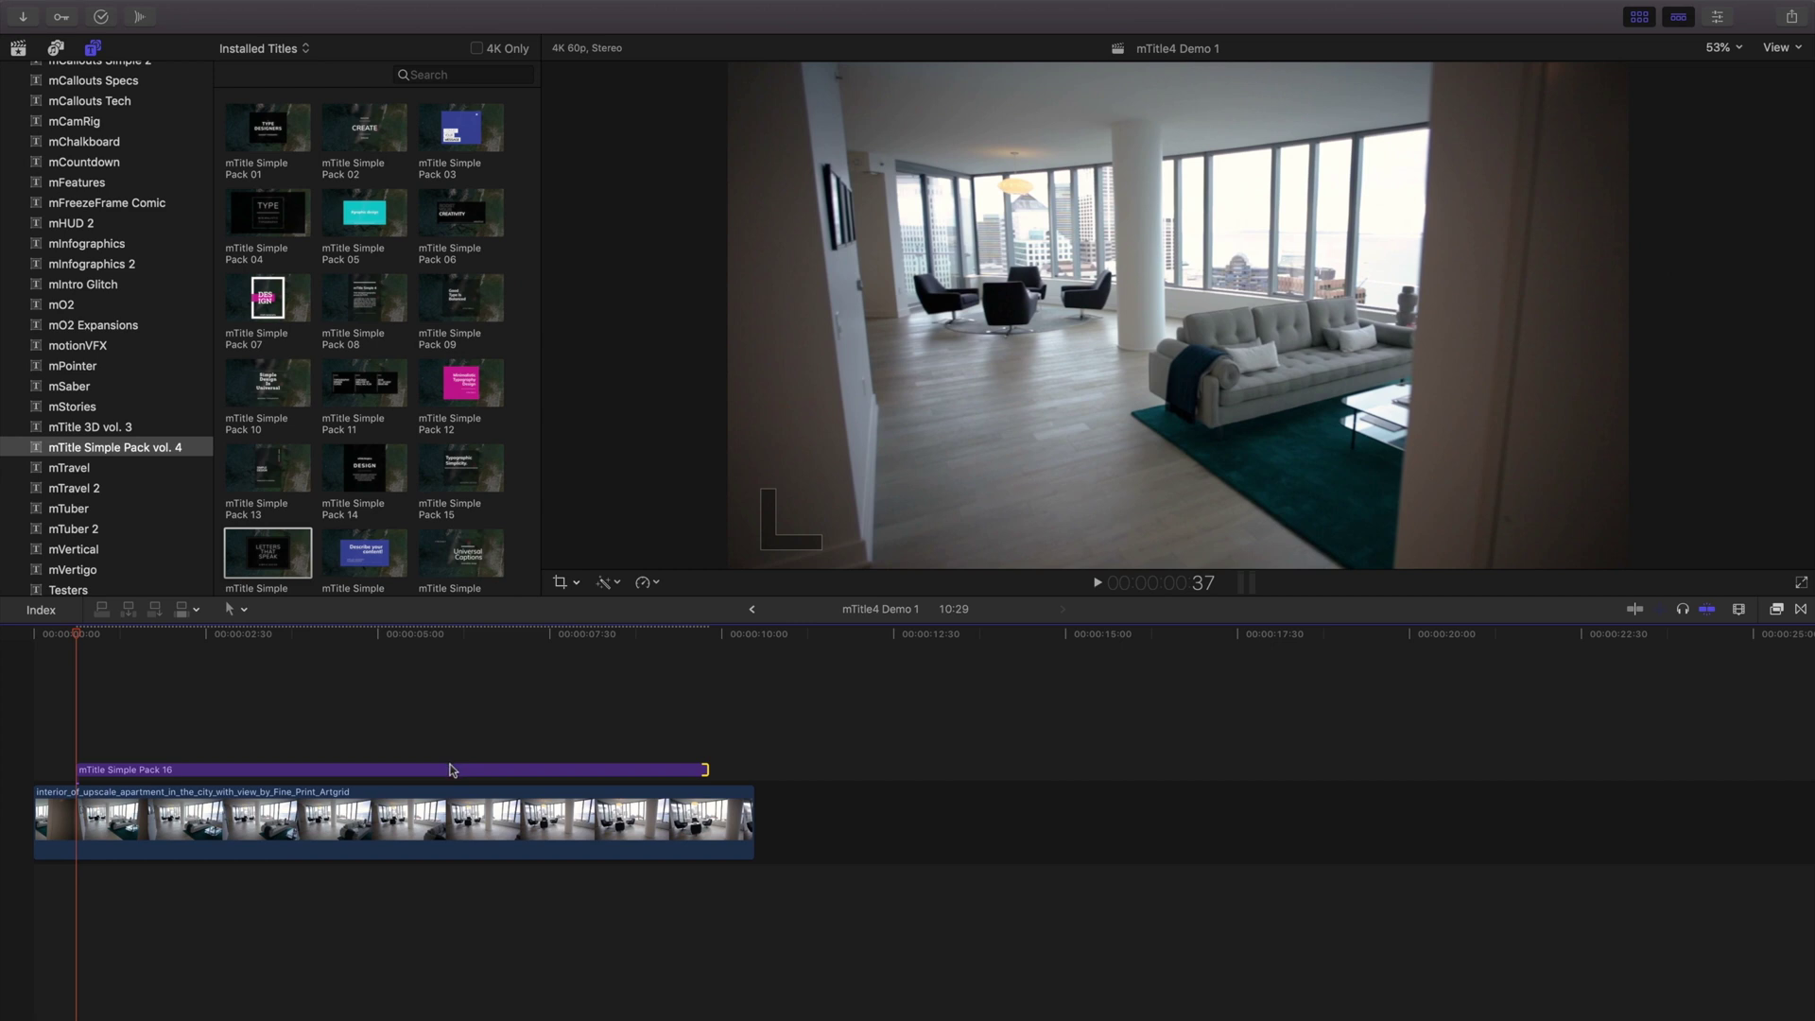
Select the Pack 16 title clip and show its Published Parameters in the Inspector.
left_click(450, 771)
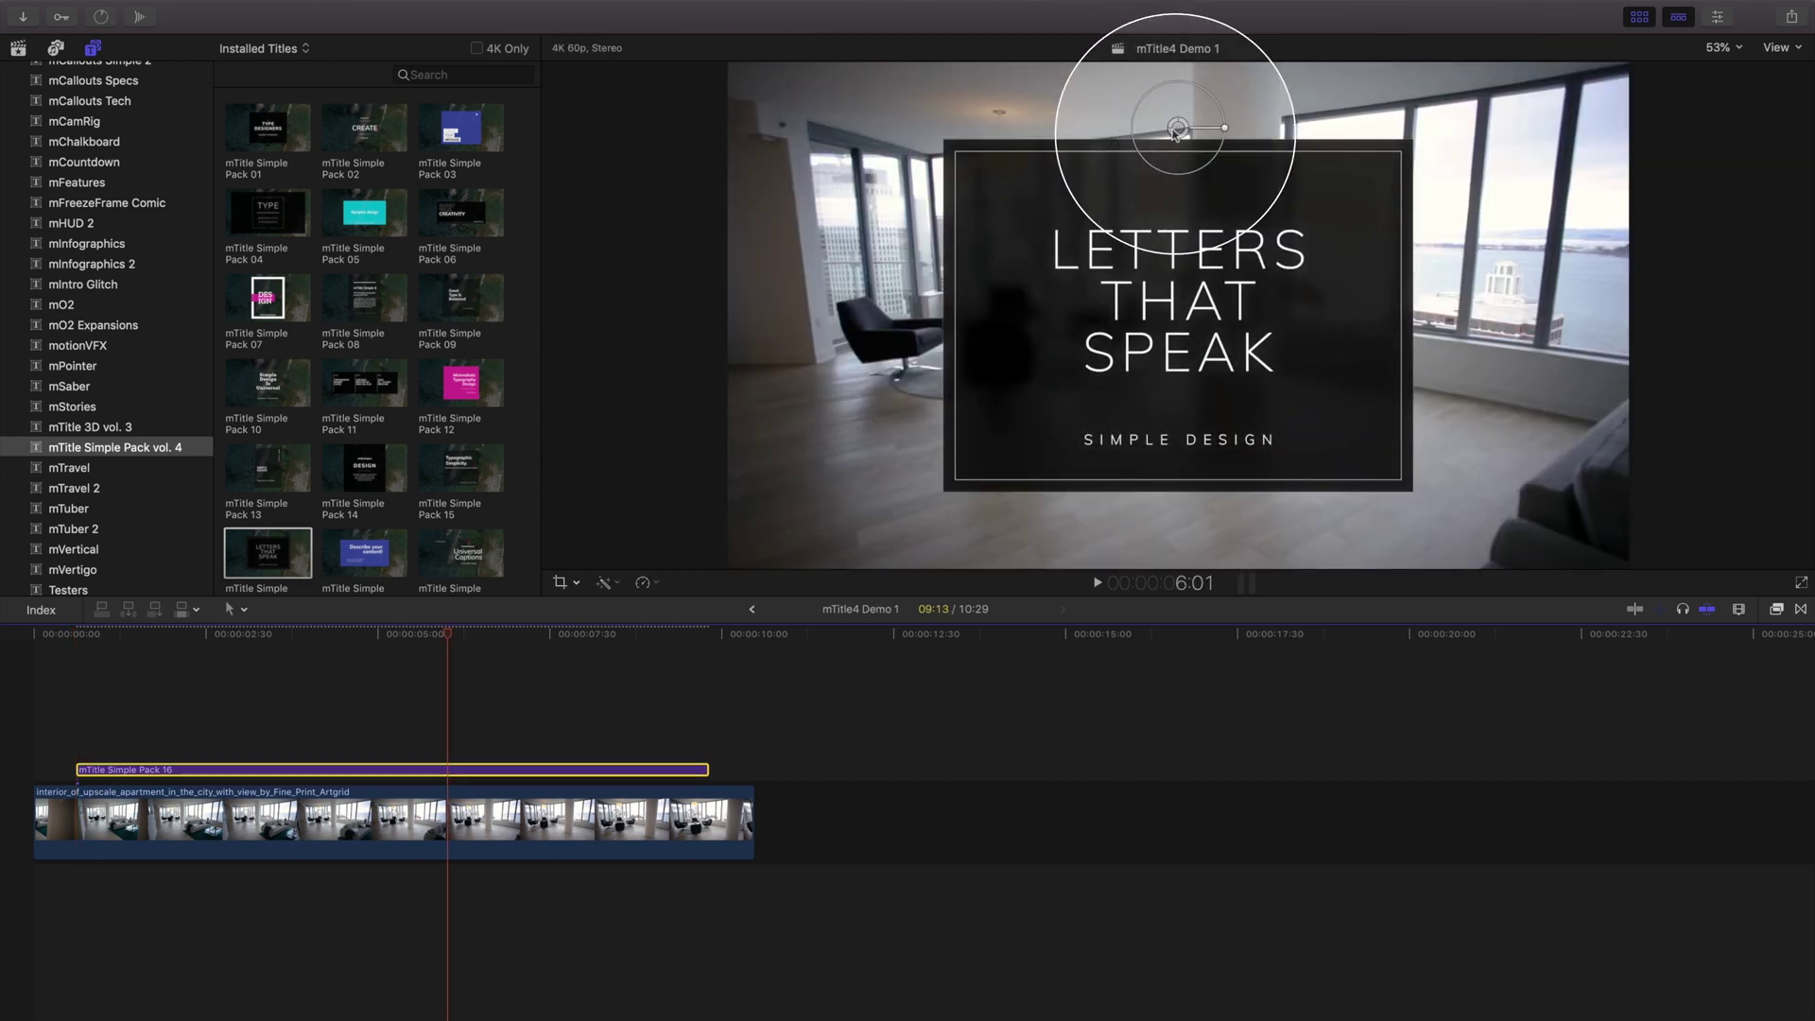
left_click_drag(1177, 132, 1232, 148)
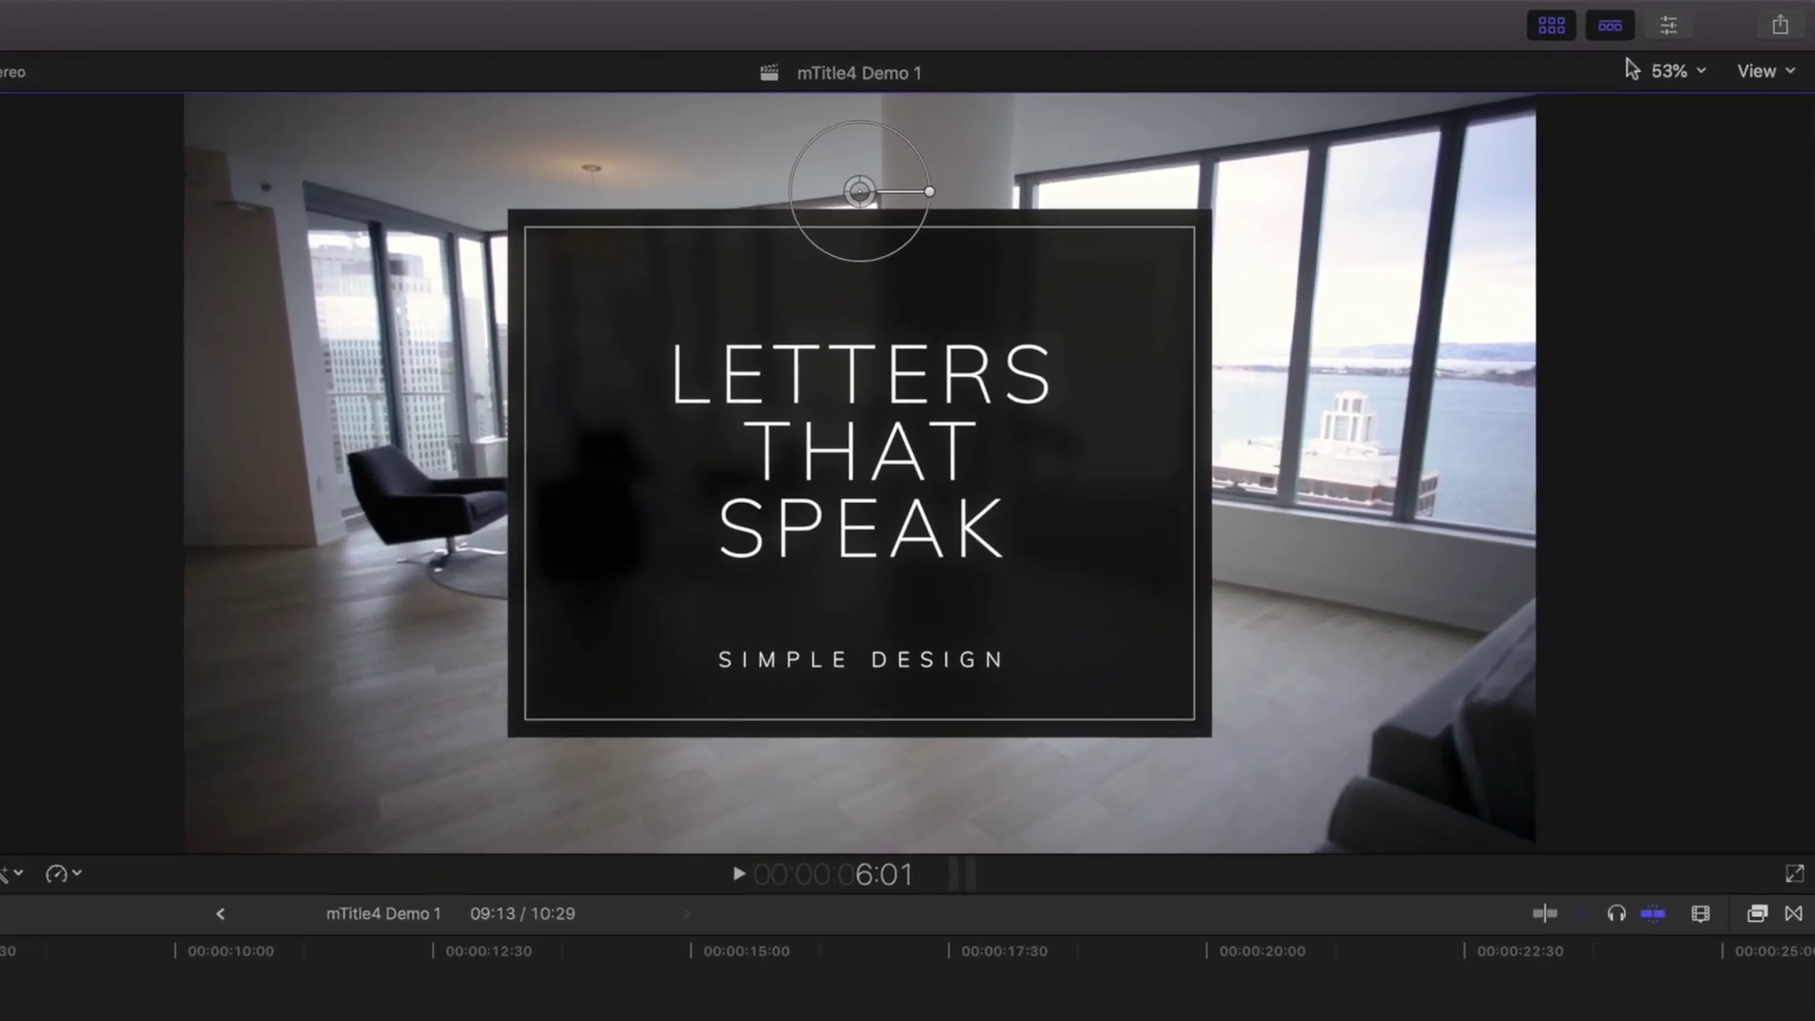
left_click(1670, 29)
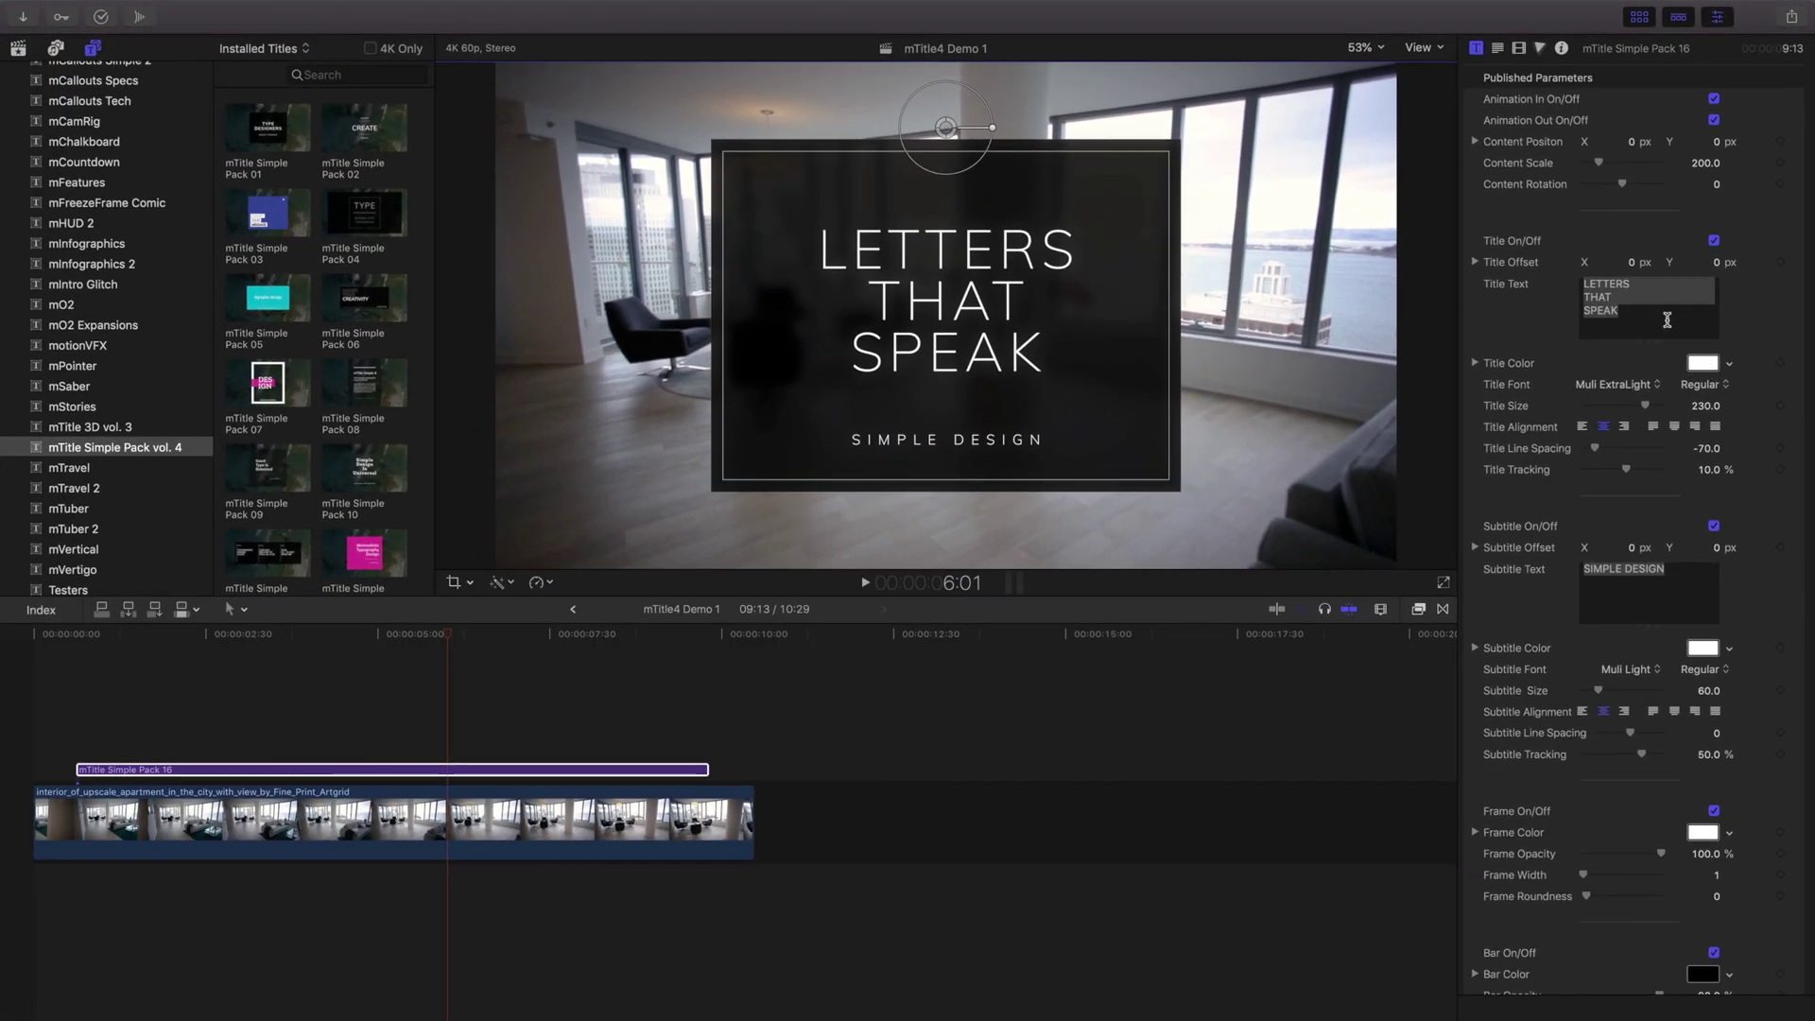
Retitle to 'LUXURY APARTMENTS' in Lustria, shrinking the title size to 131.
type("LUXURY APART")
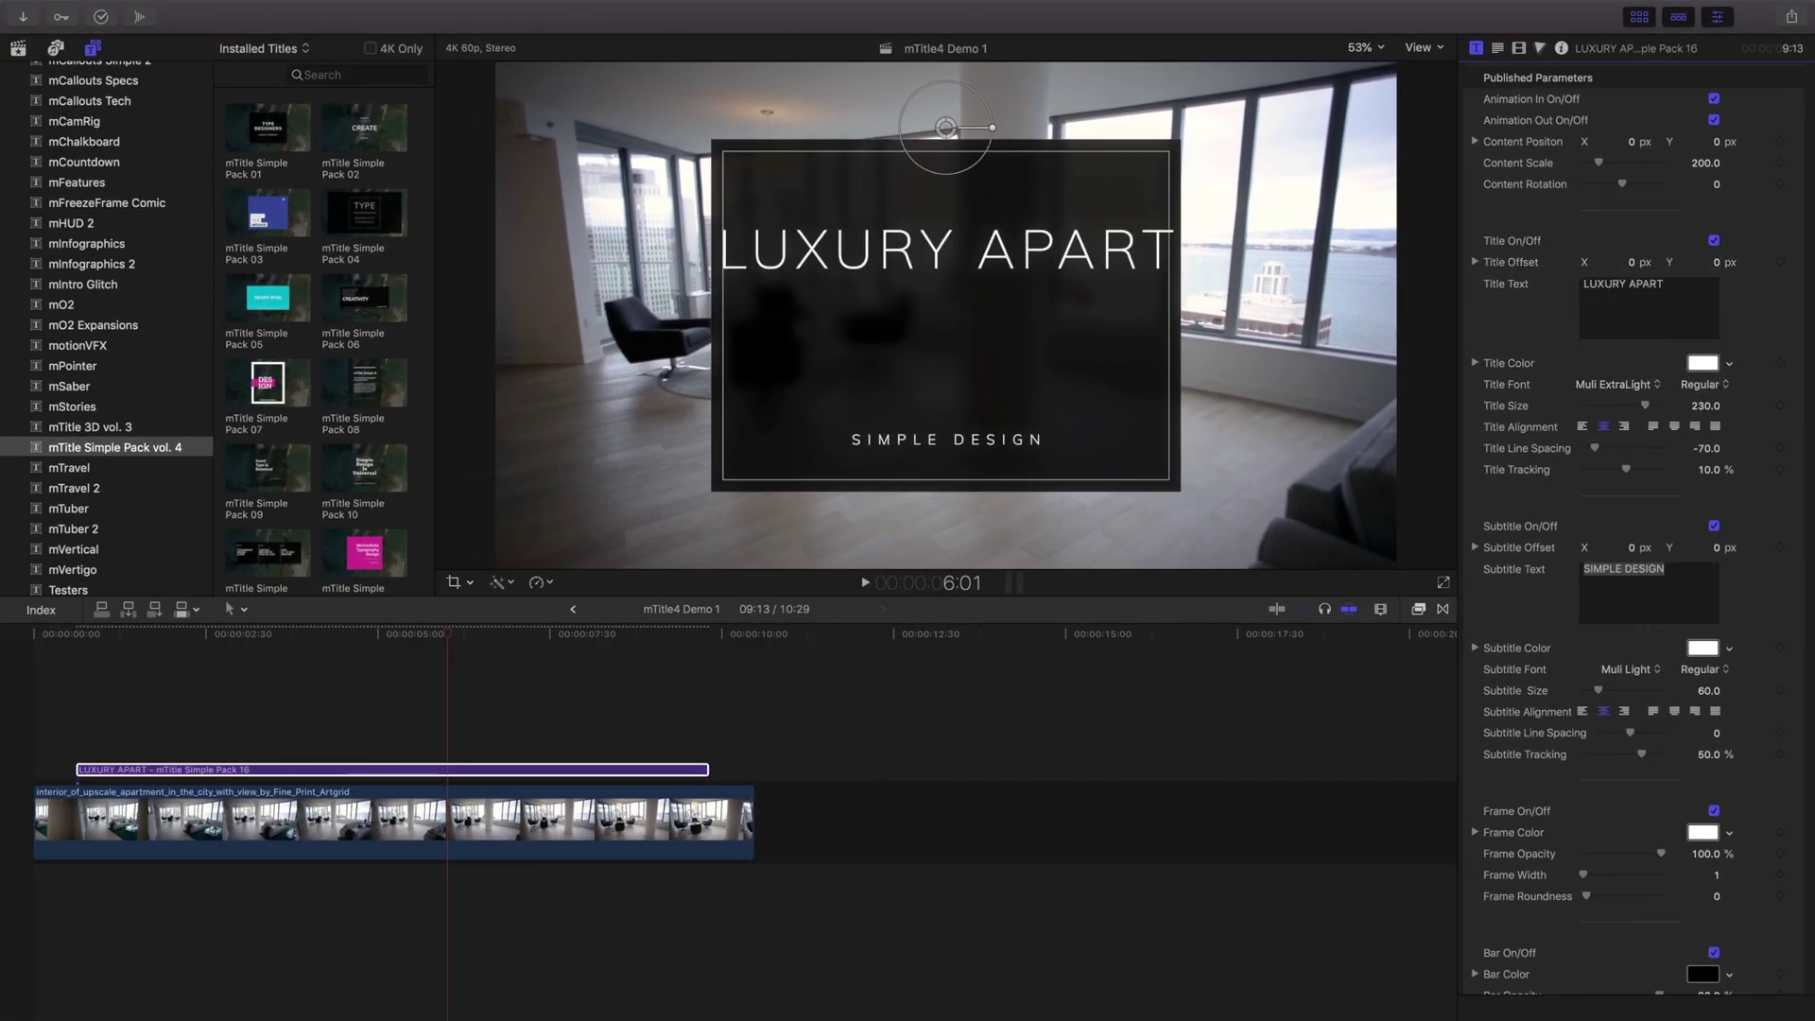
type("MENTS")
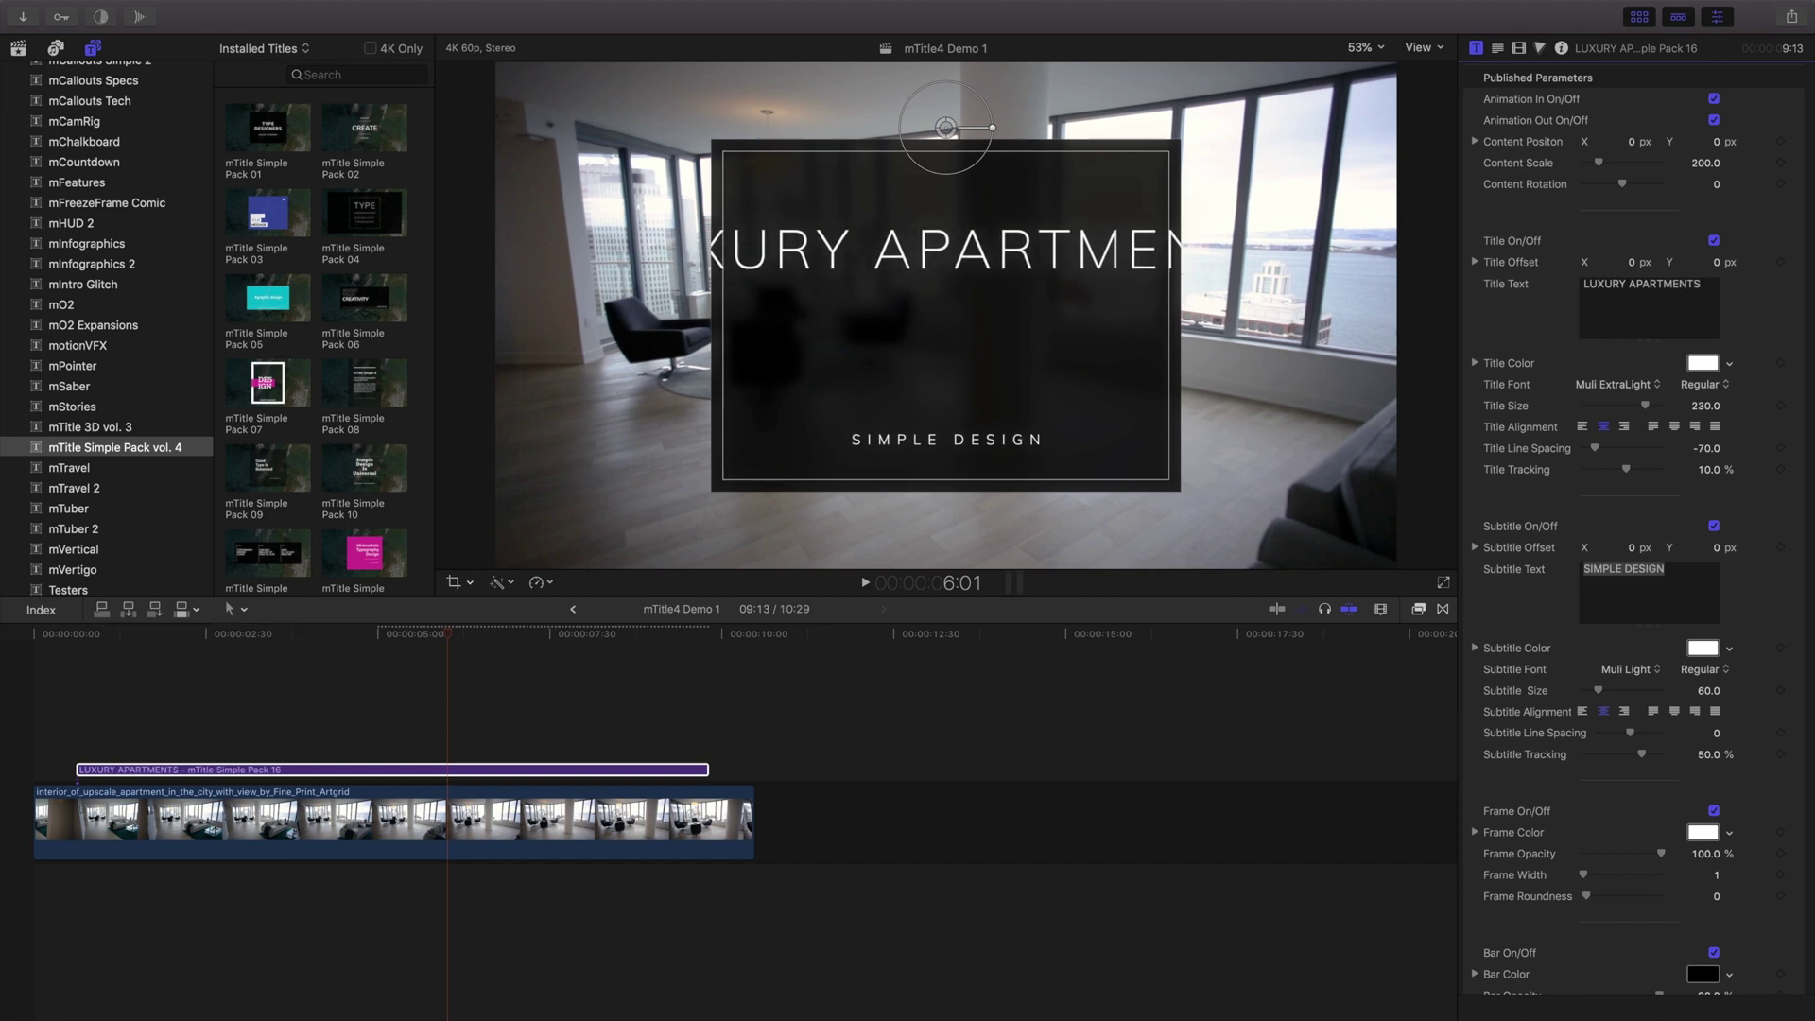
left_click(1656, 386)
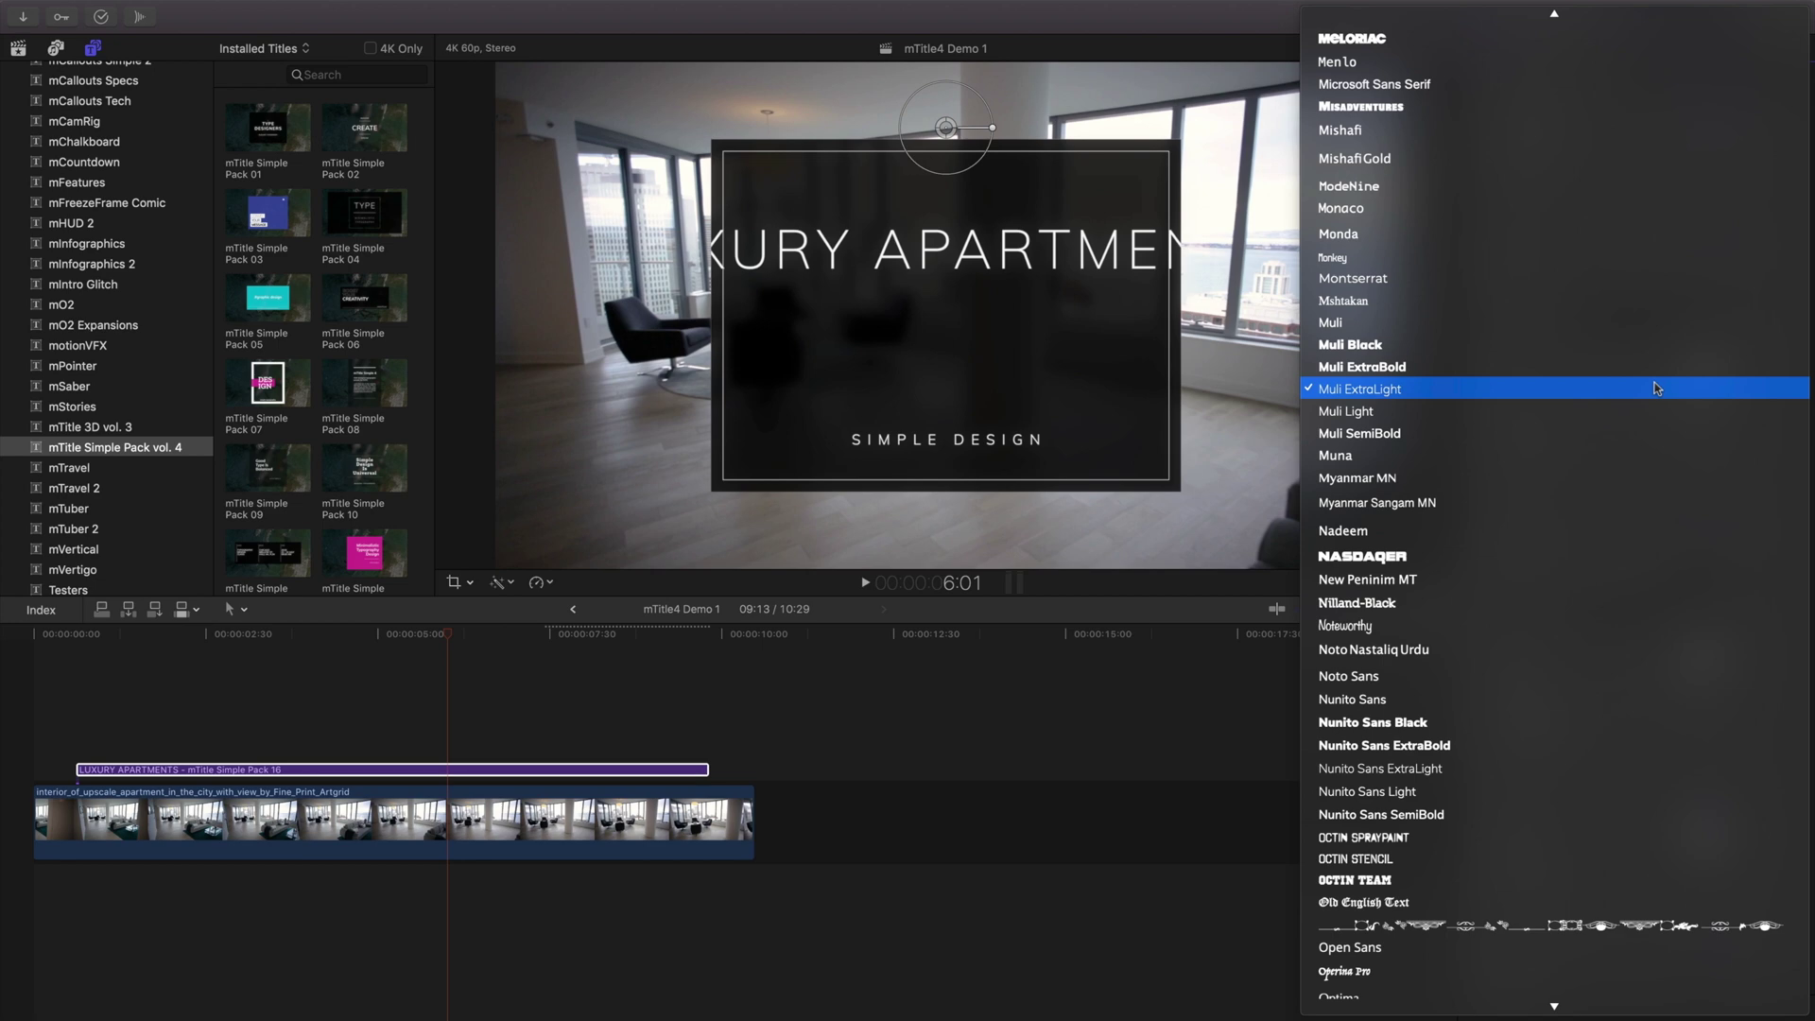
scroll(1656, 388, "up", 5)
left_click(1619, 334)
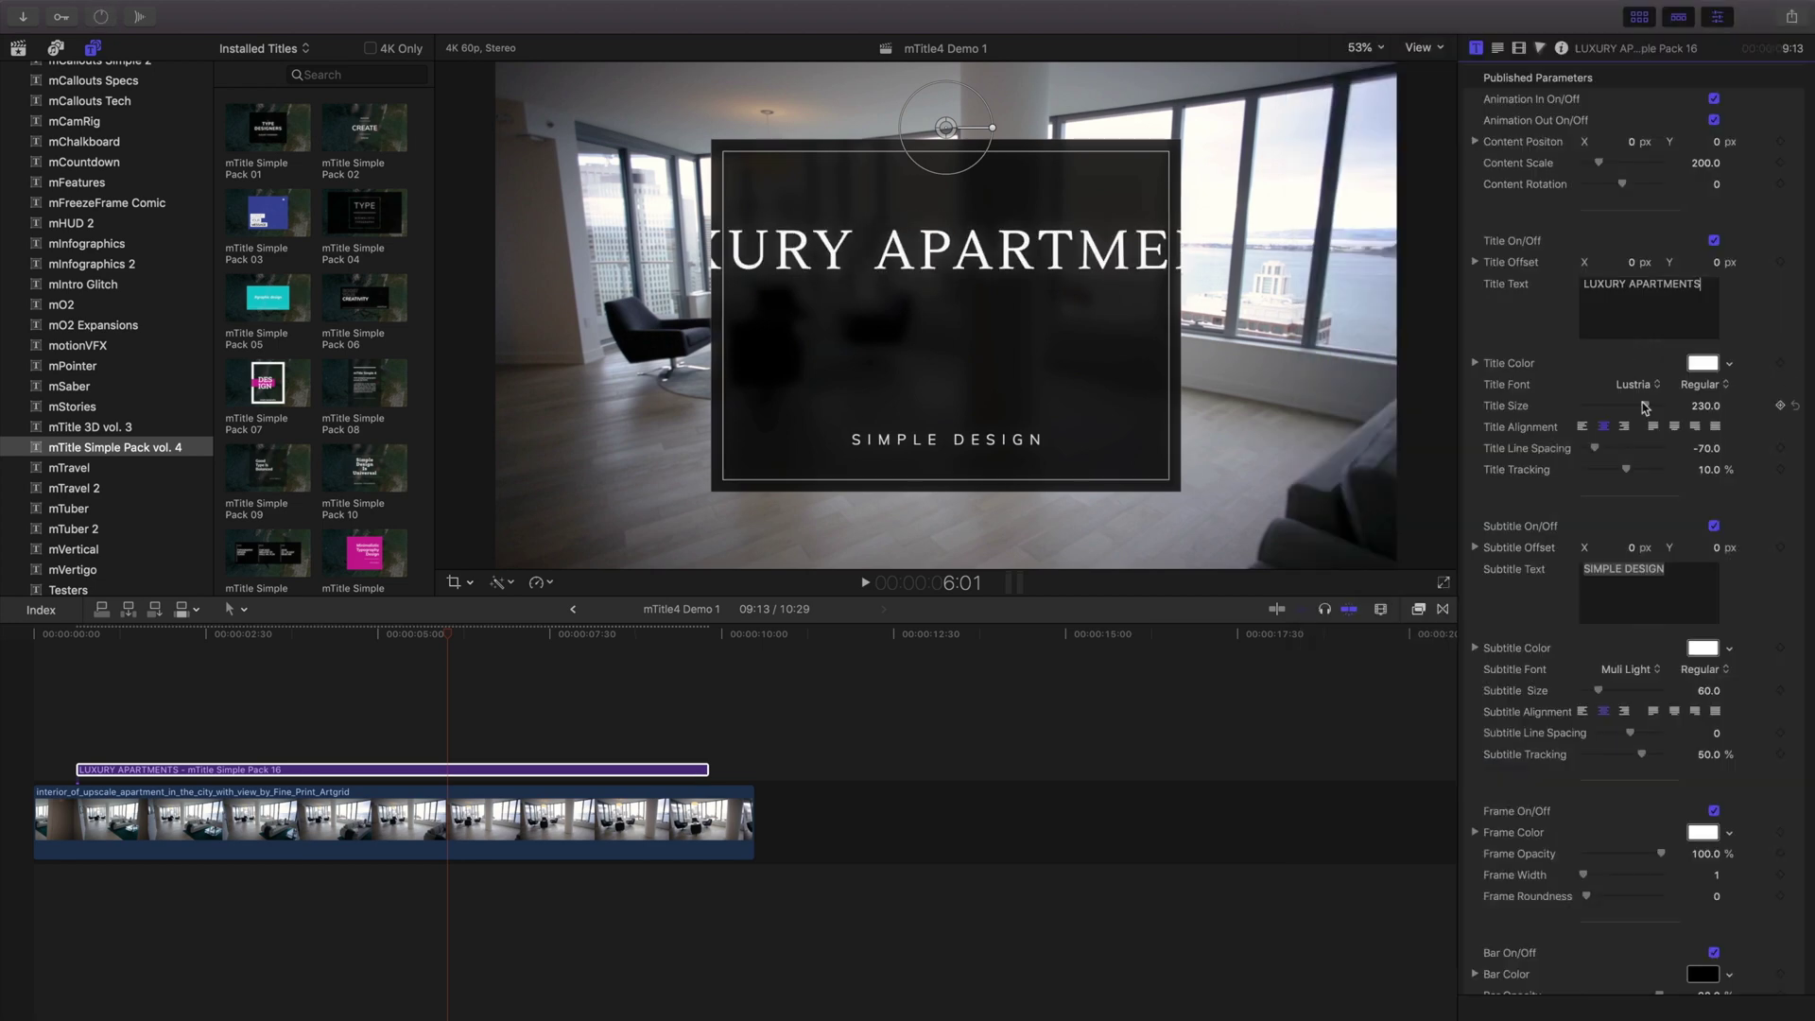
left_click_drag(1645, 407, 1628, 407)
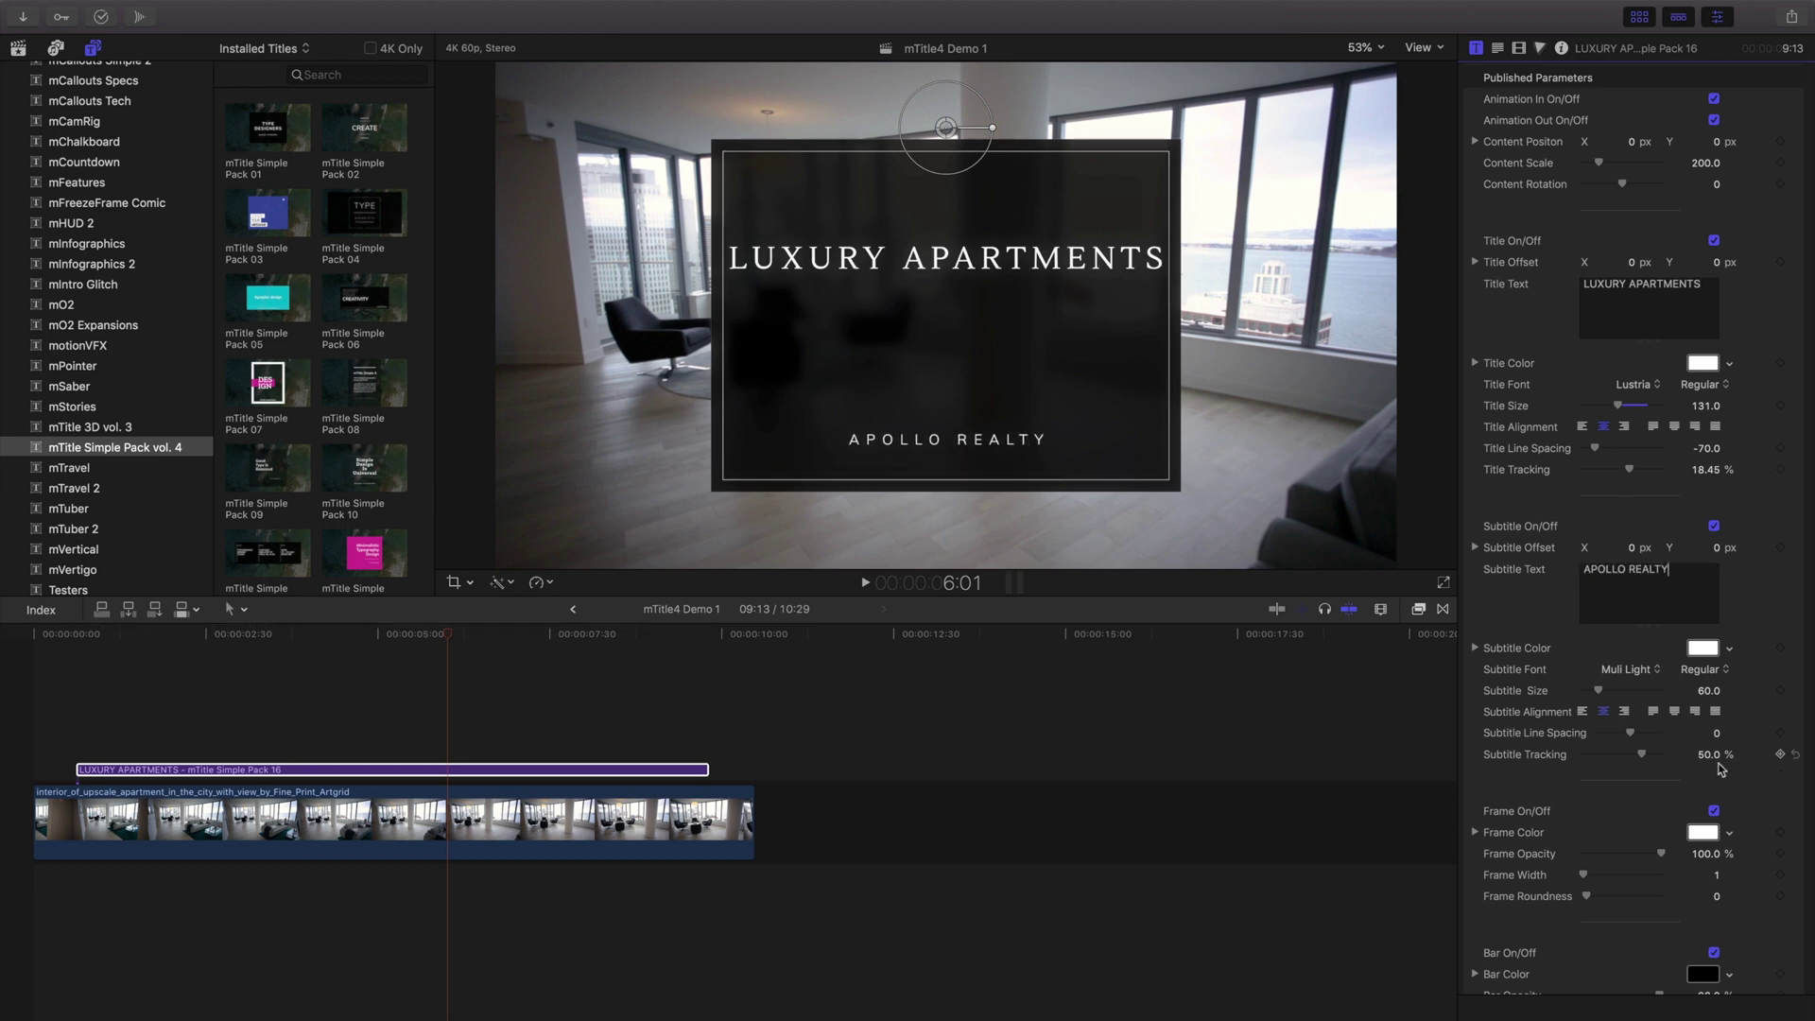
scroll(1730, 761, "down", 5)
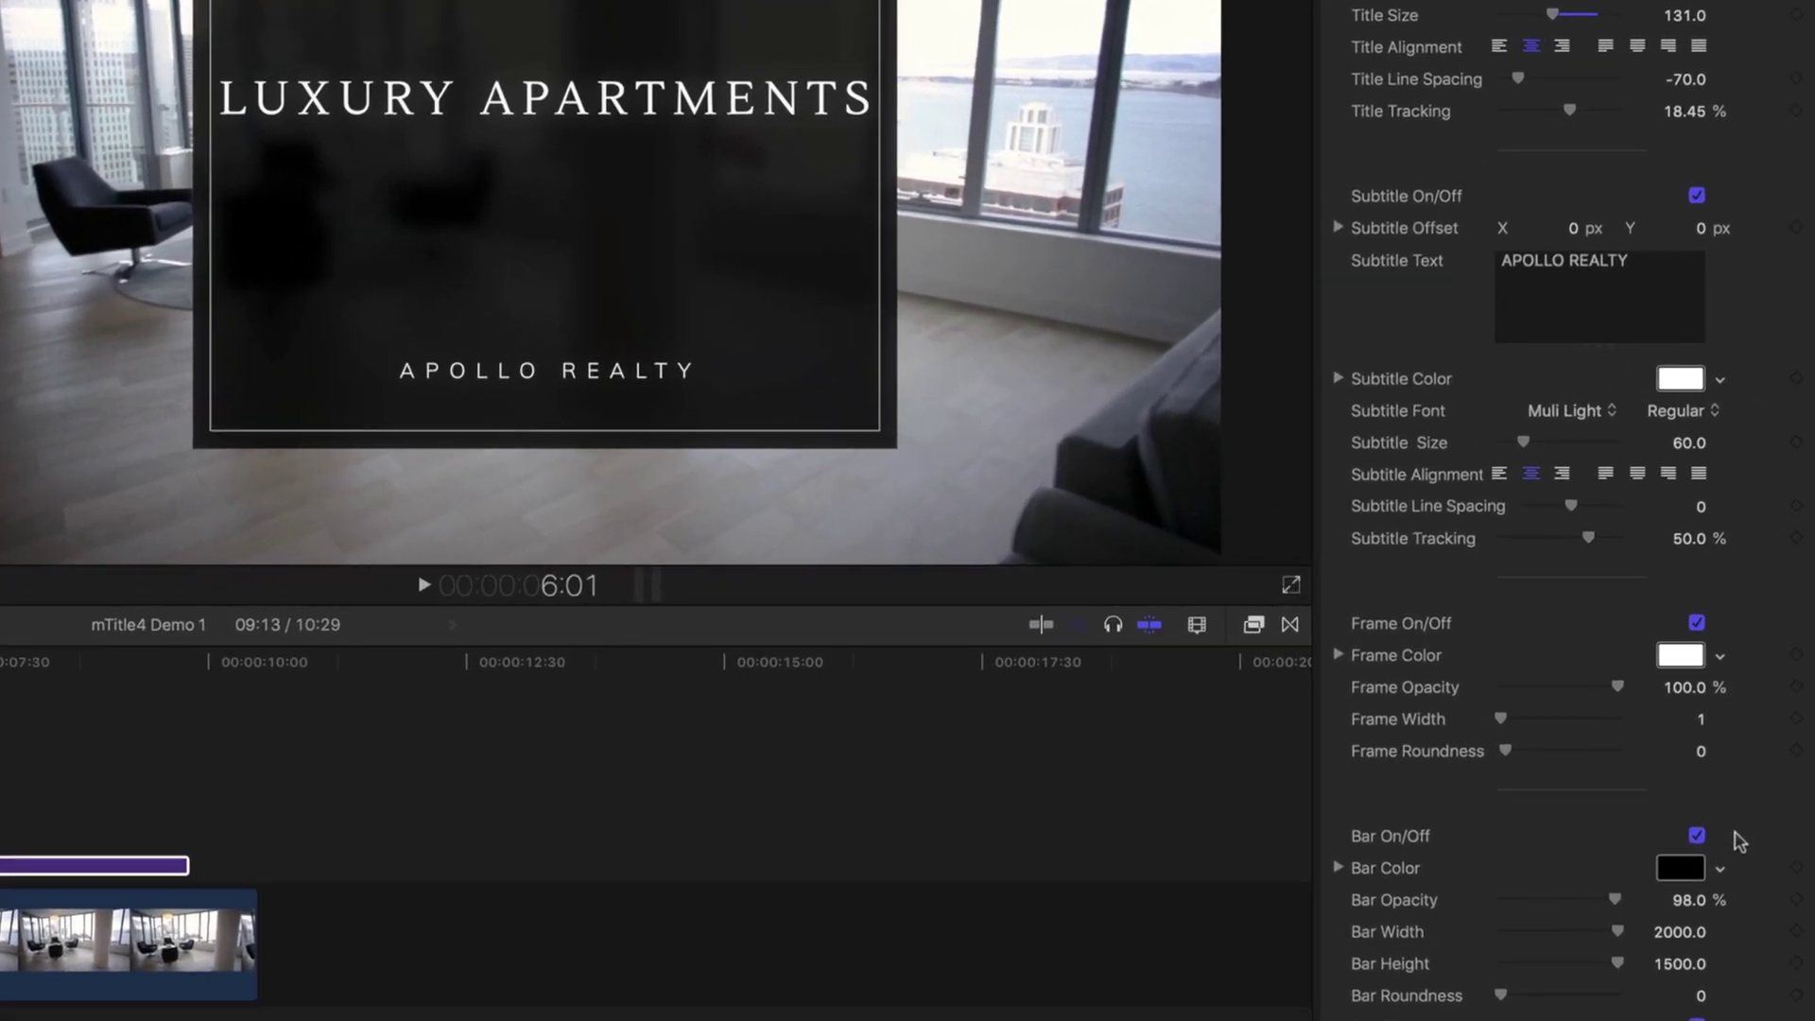
Widen the title bar to 4200 and lighten the bar colour slightly.
left_click_drag(1622, 936, 1688, 894)
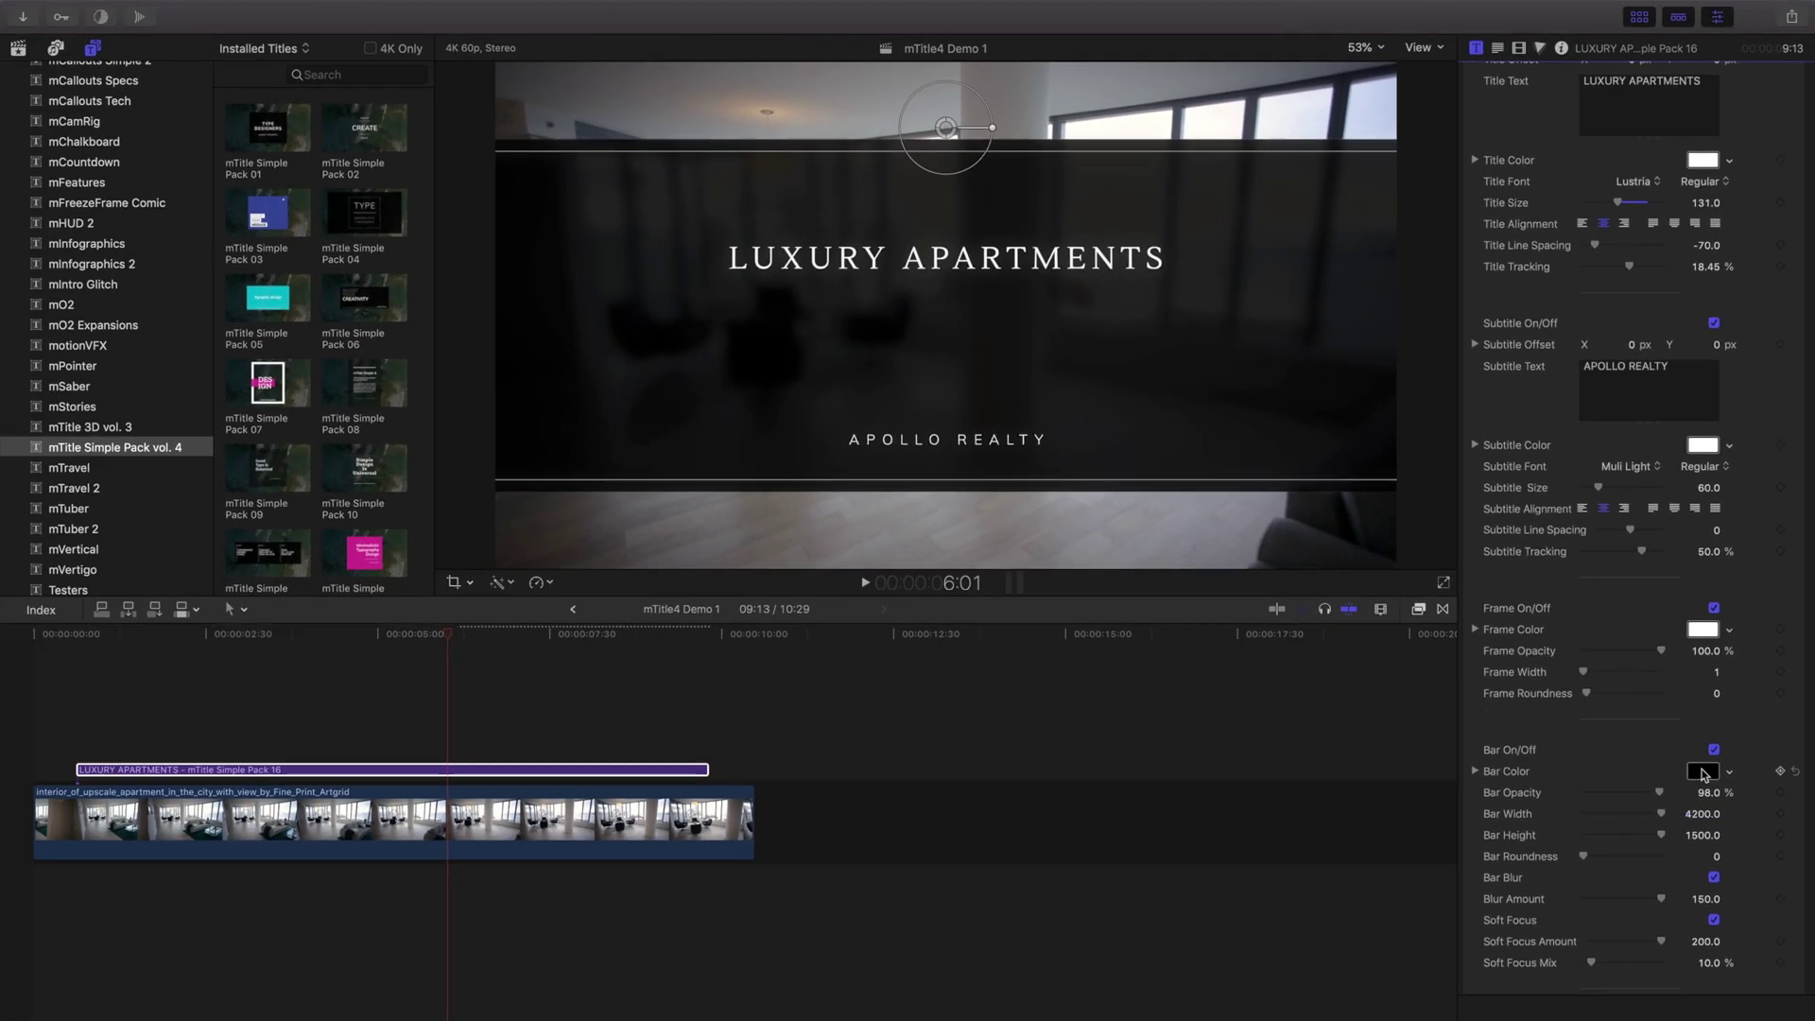
left_click(1703, 771)
left_click_drag(1462, 494, 1450, 492)
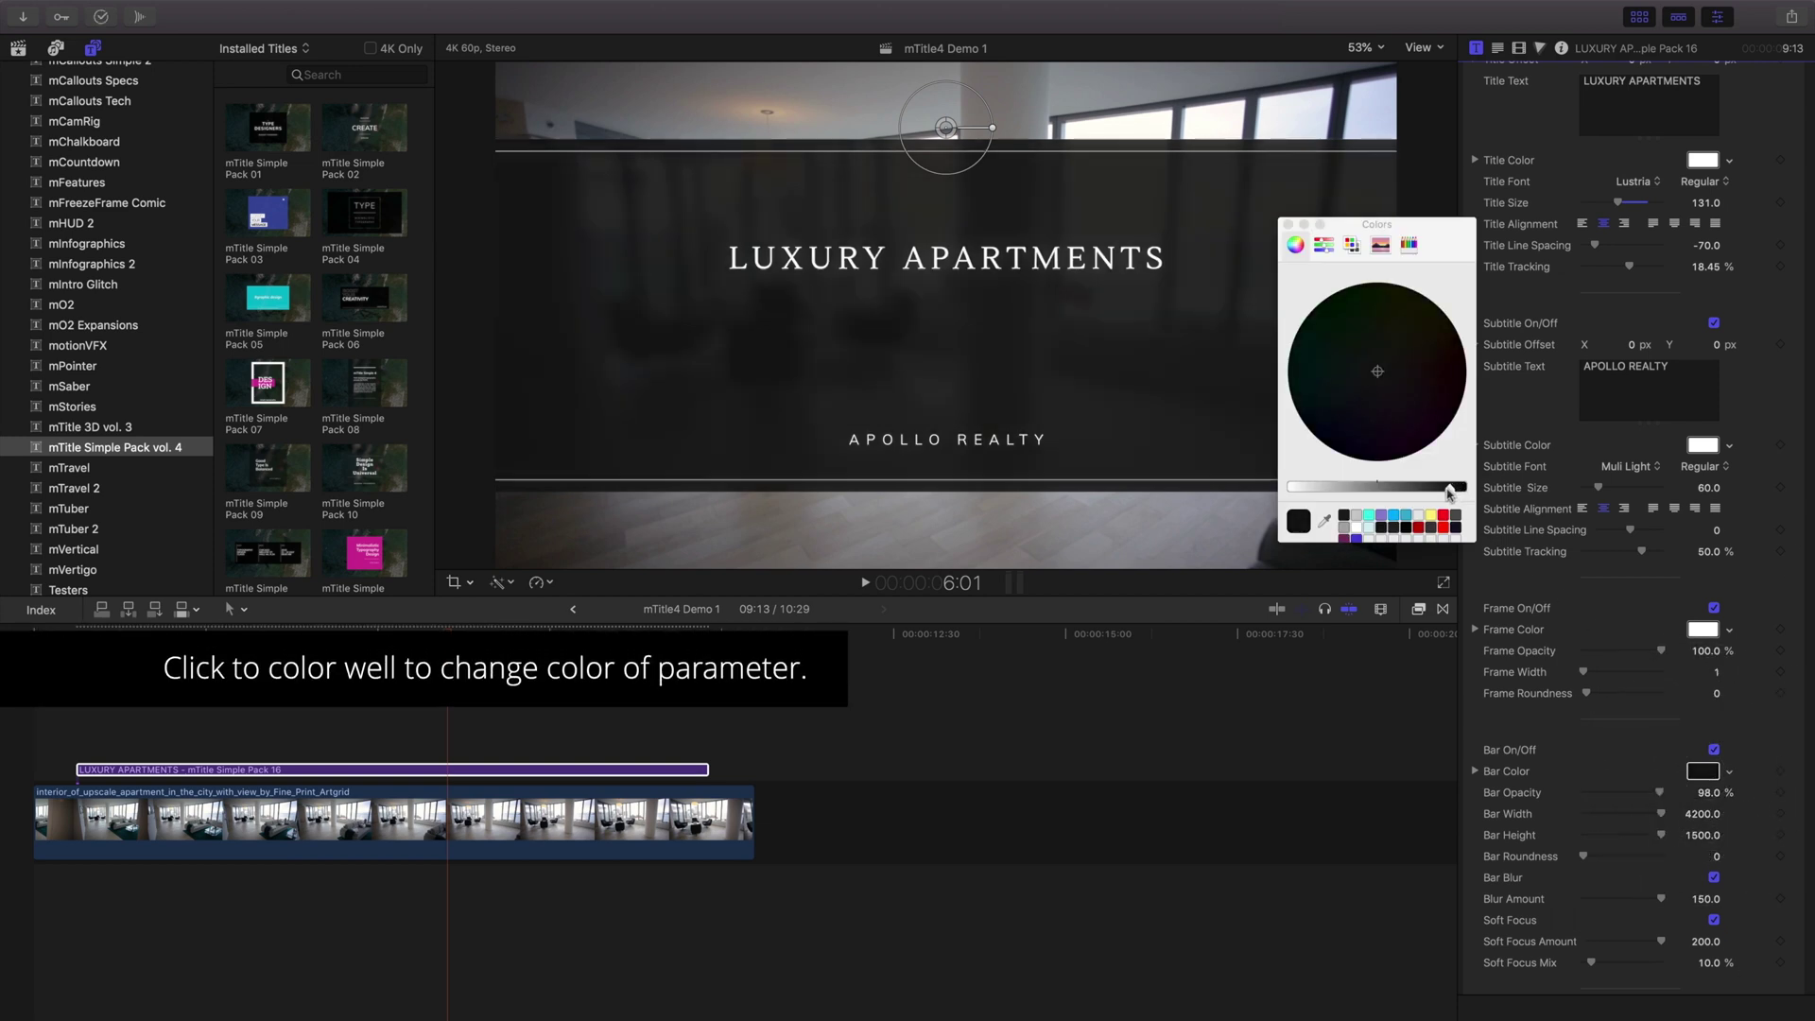
left_click(1287, 225)
Play Demo 2 from the start, then add a Custom solid from Generators > Solids to the timeline.
left_click(40, 638)
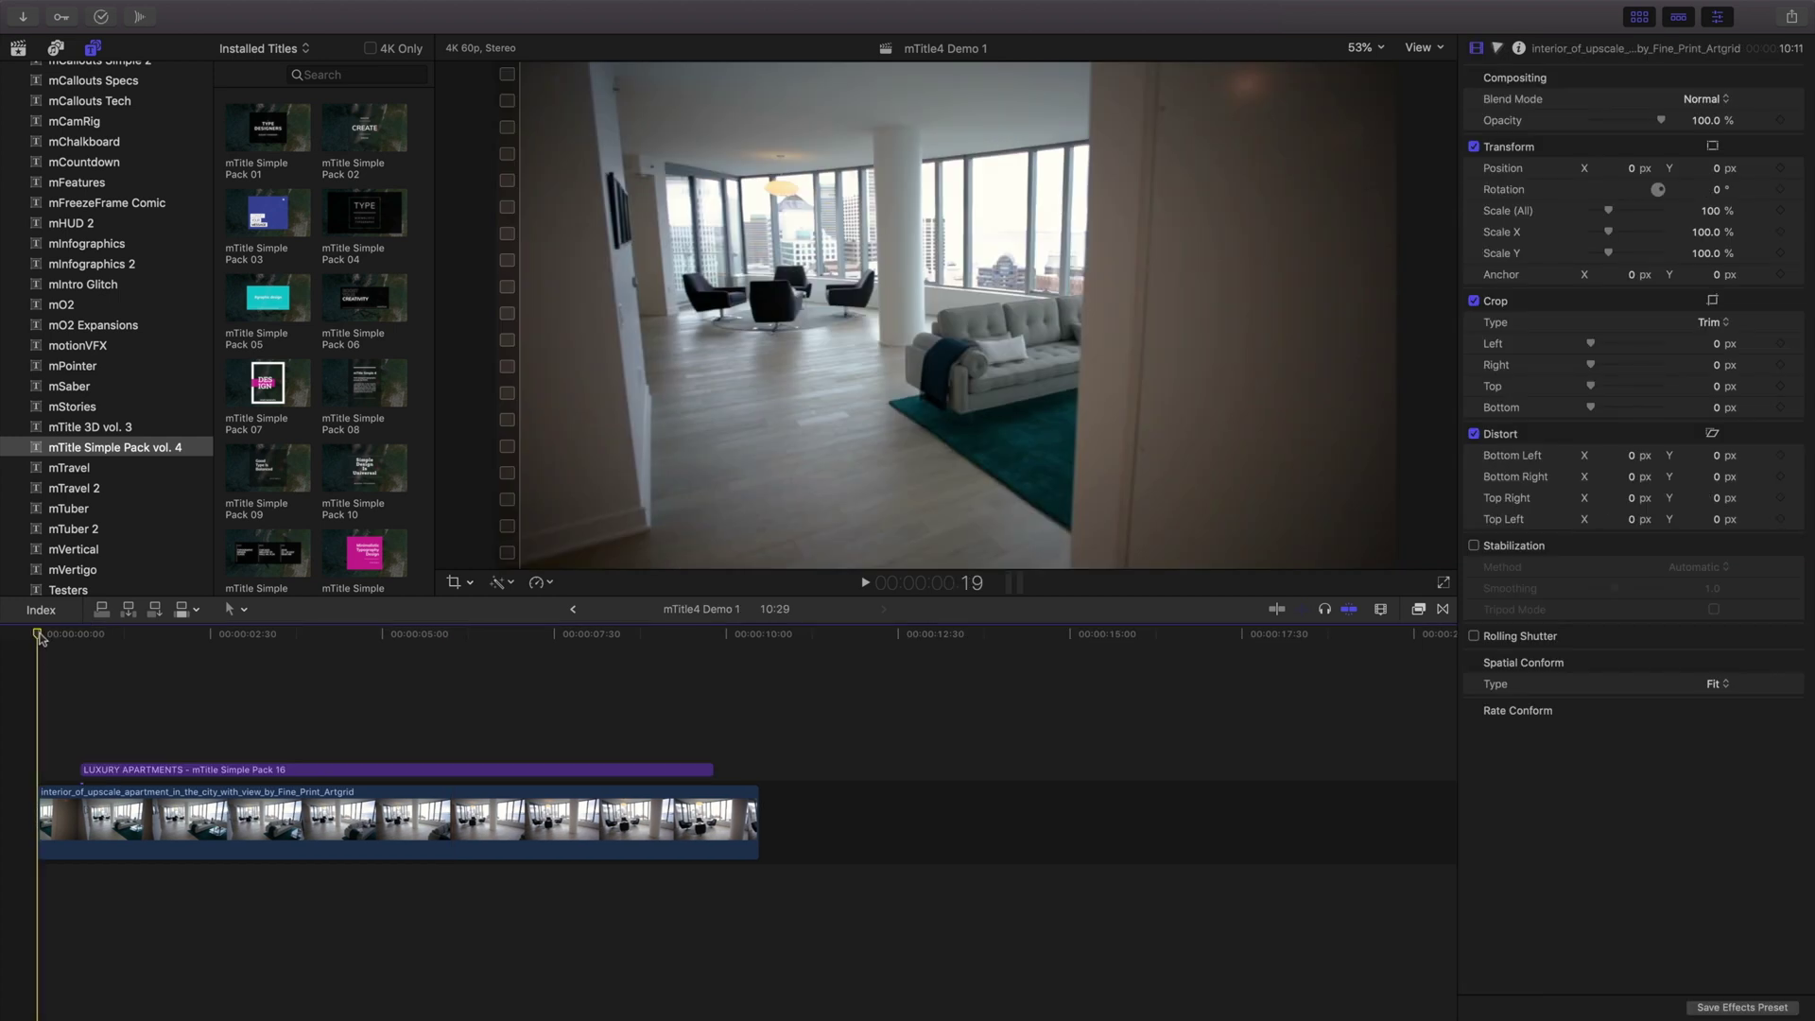
key("space")
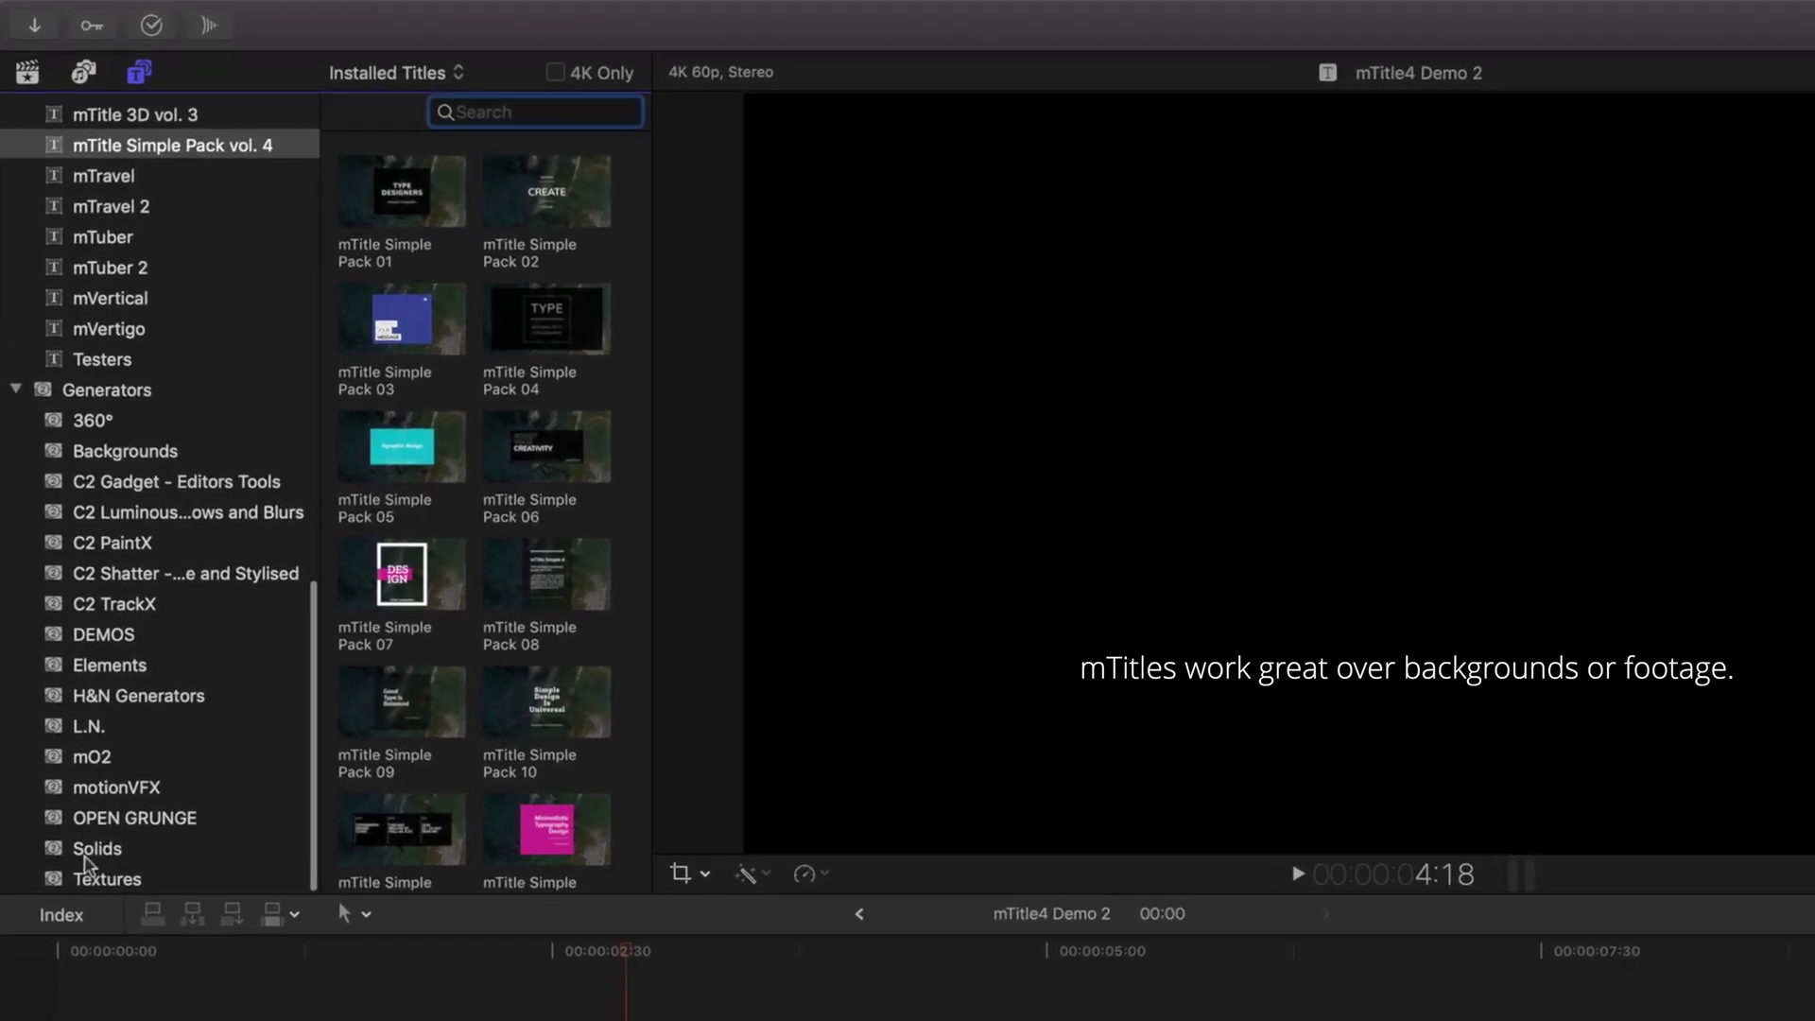
left_click(90, 849)
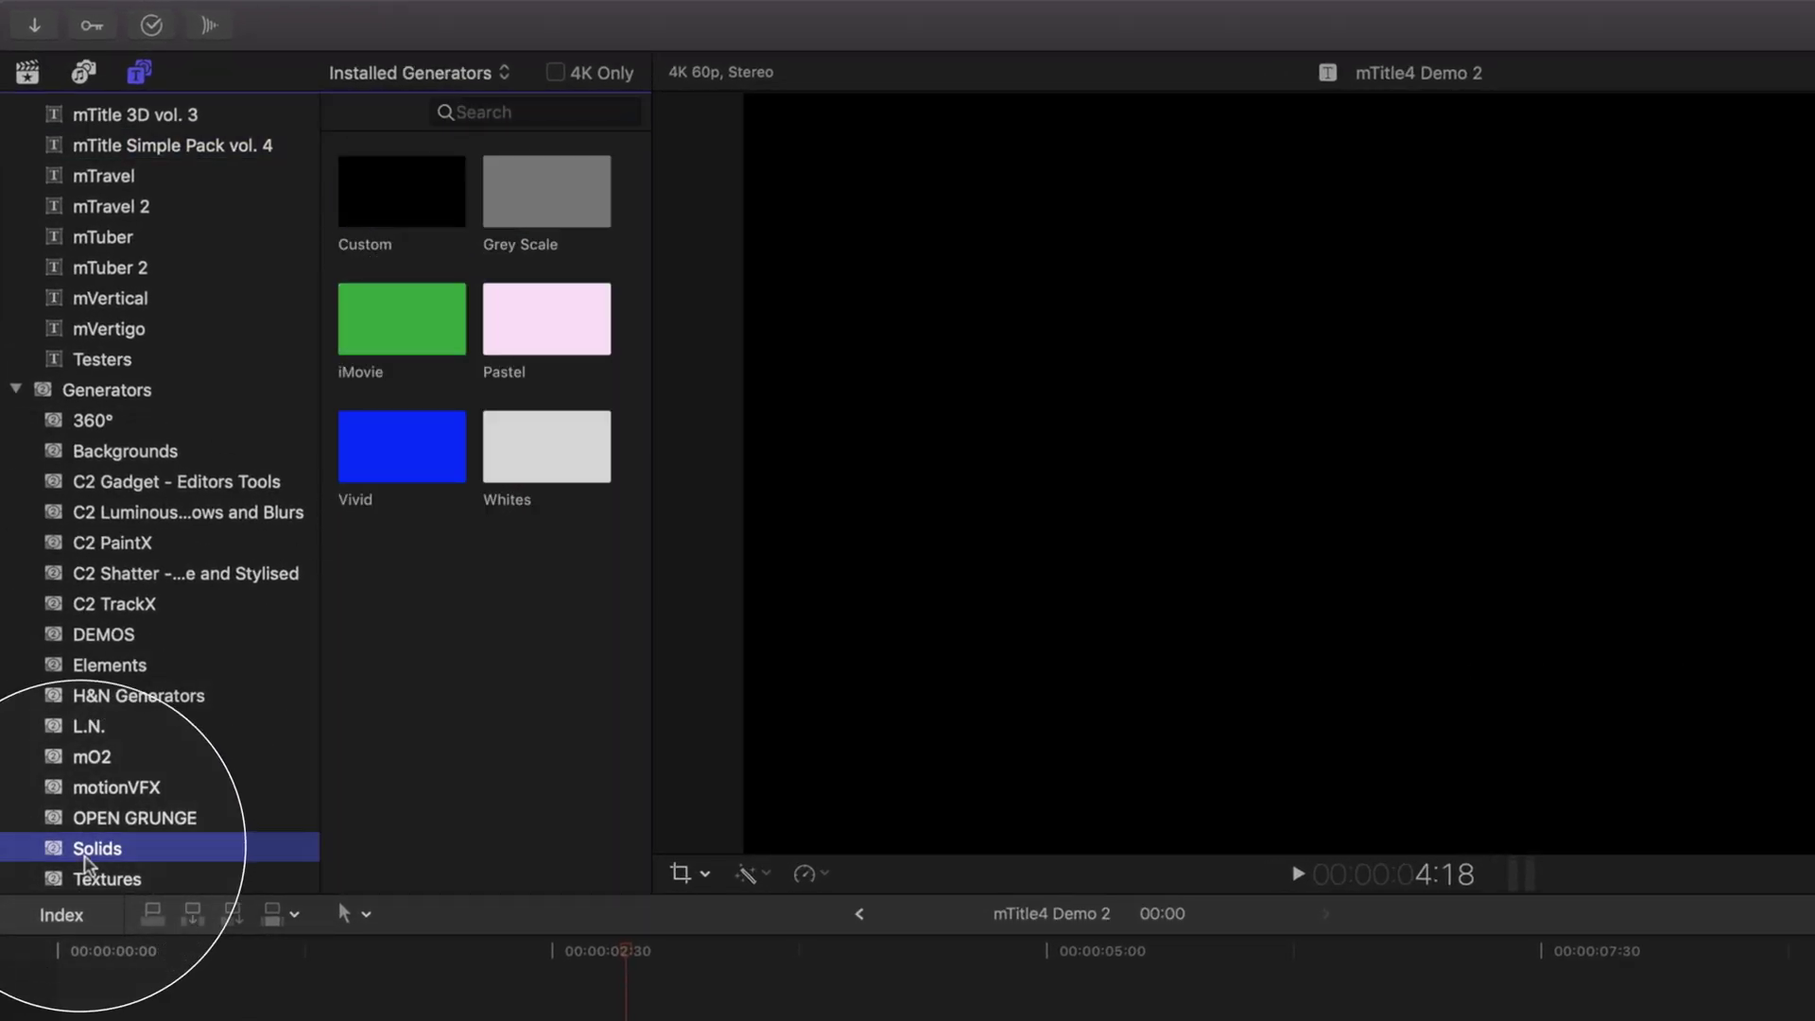
left_click(405, 210)
left_click_drag(406, 210, 77, 772)
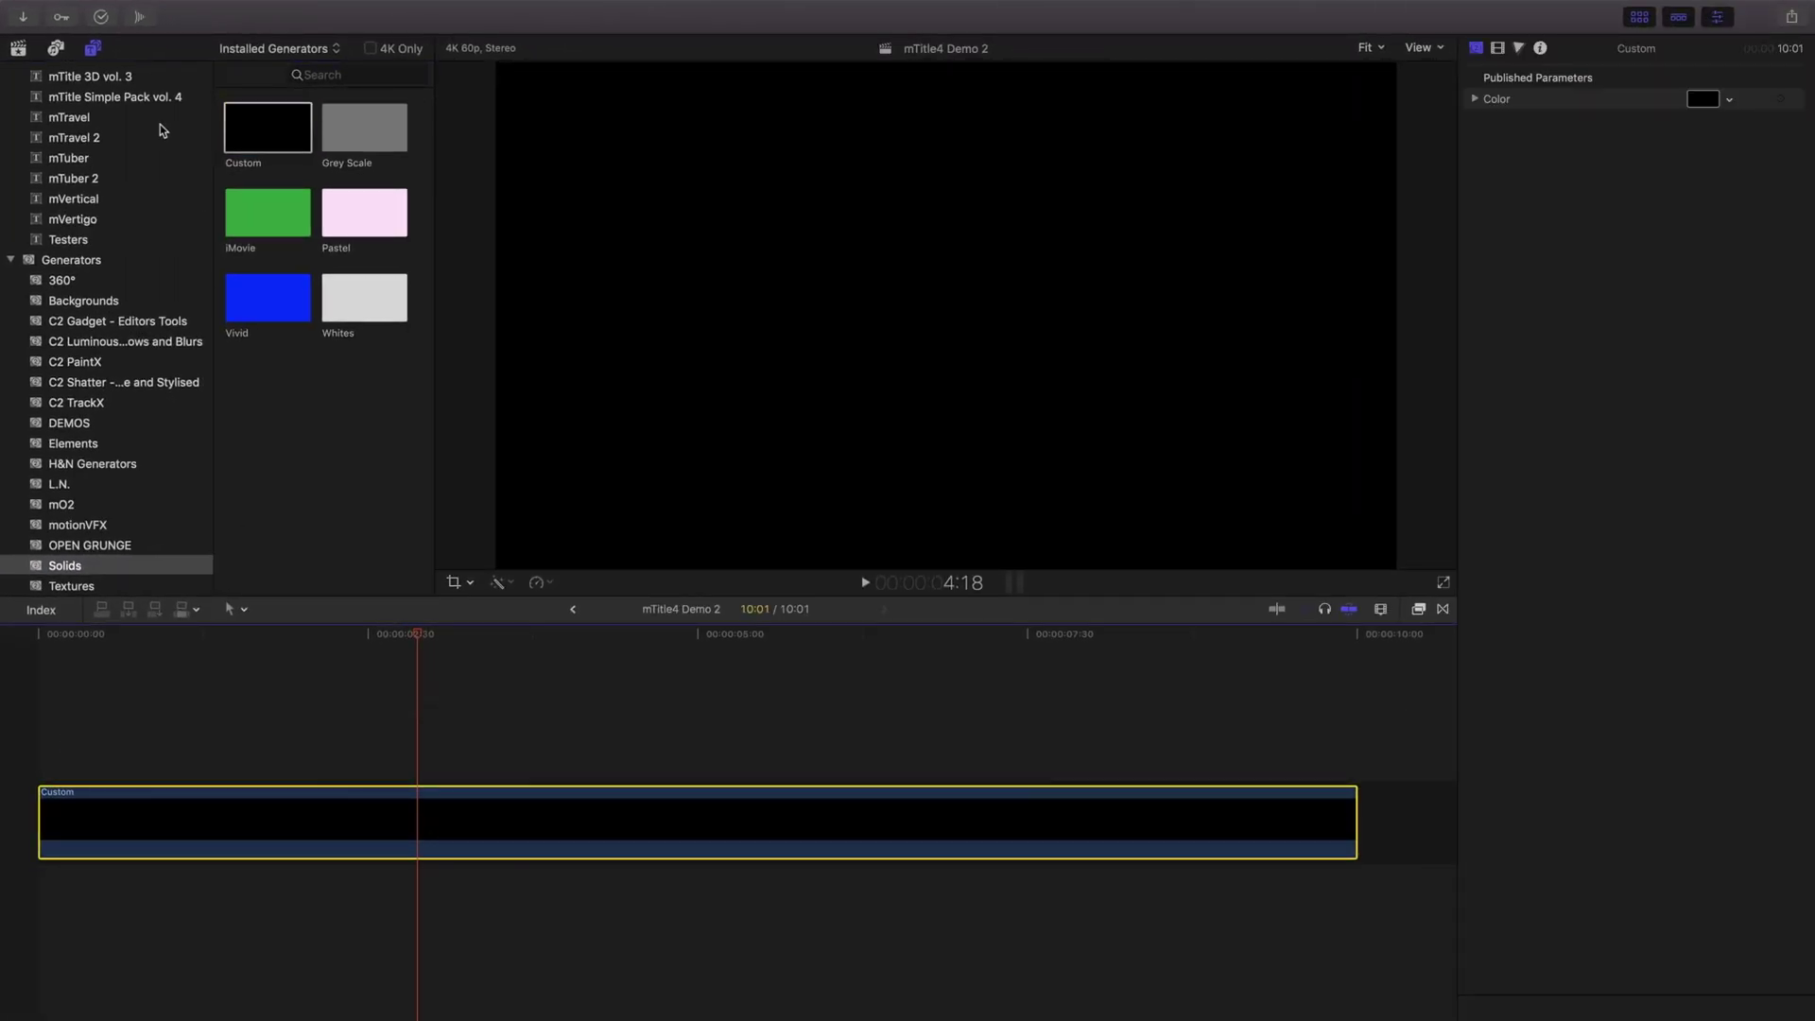
left_click(132, 97)
Add the Pack 28 title above the Custom solid and trim both to about seven seconds.
scroll(367, 466, "down", 15)
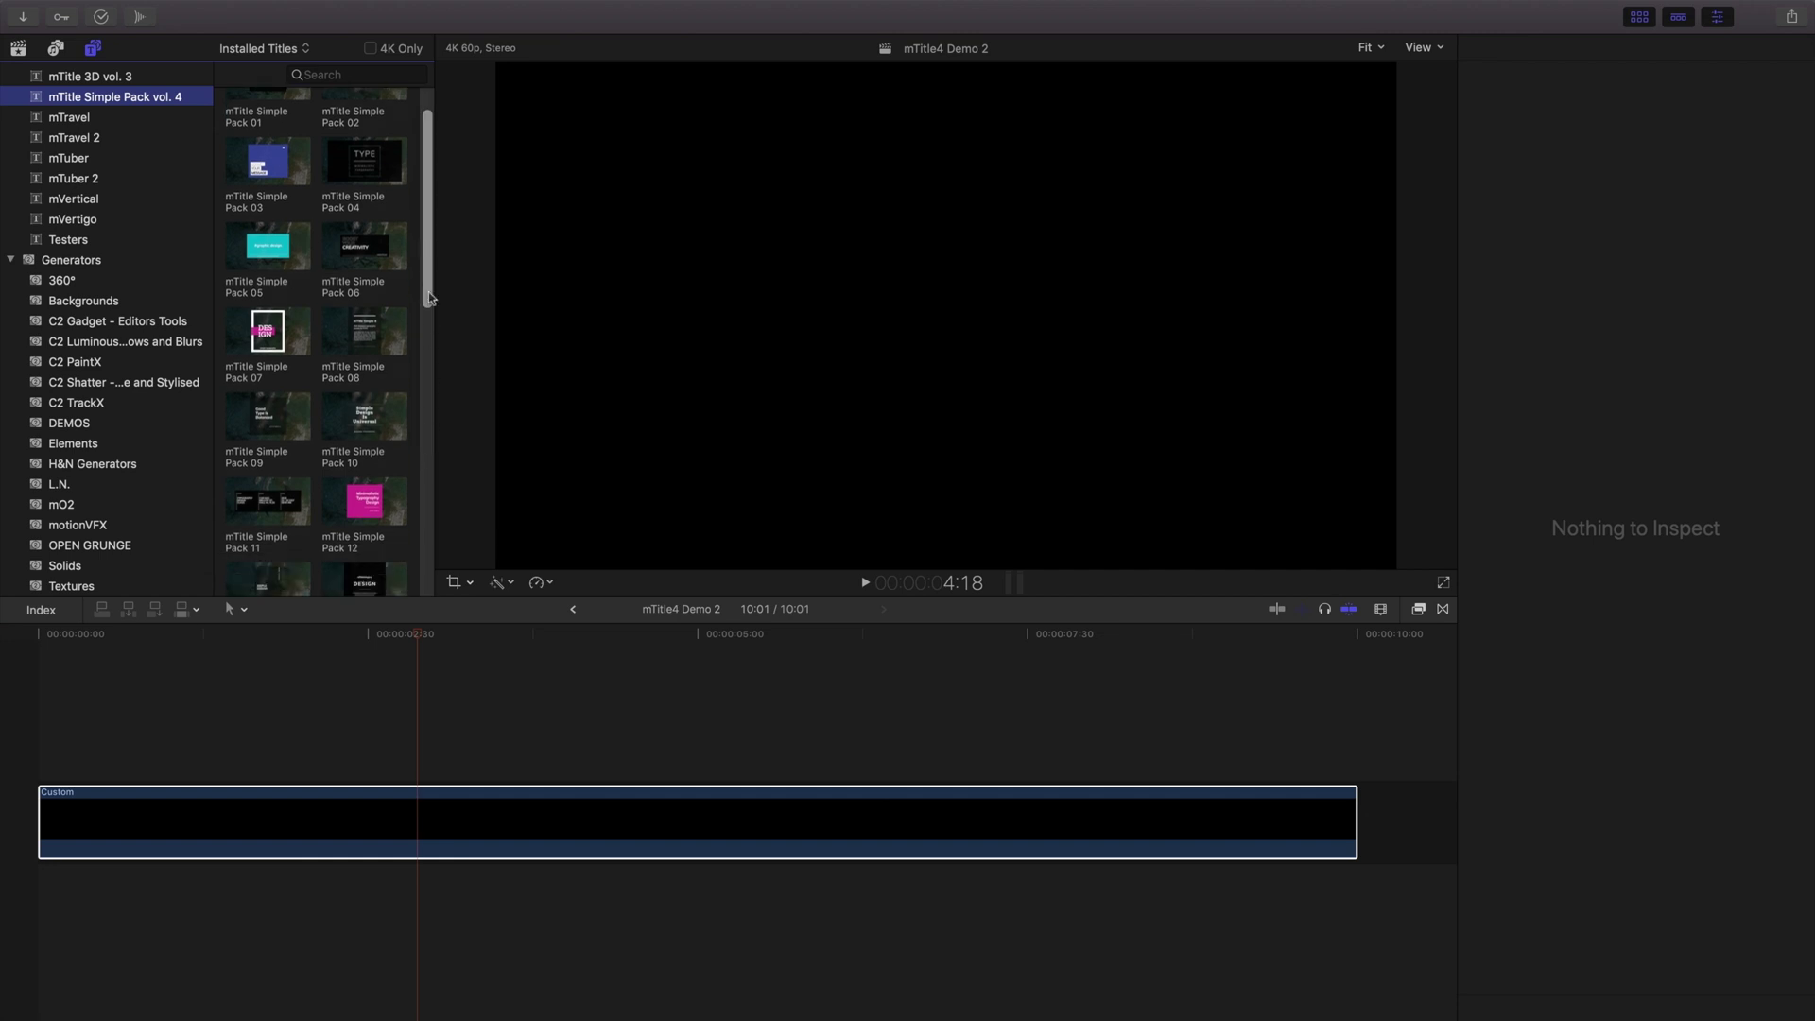
left_click_drag(367, 465, 49, 740)
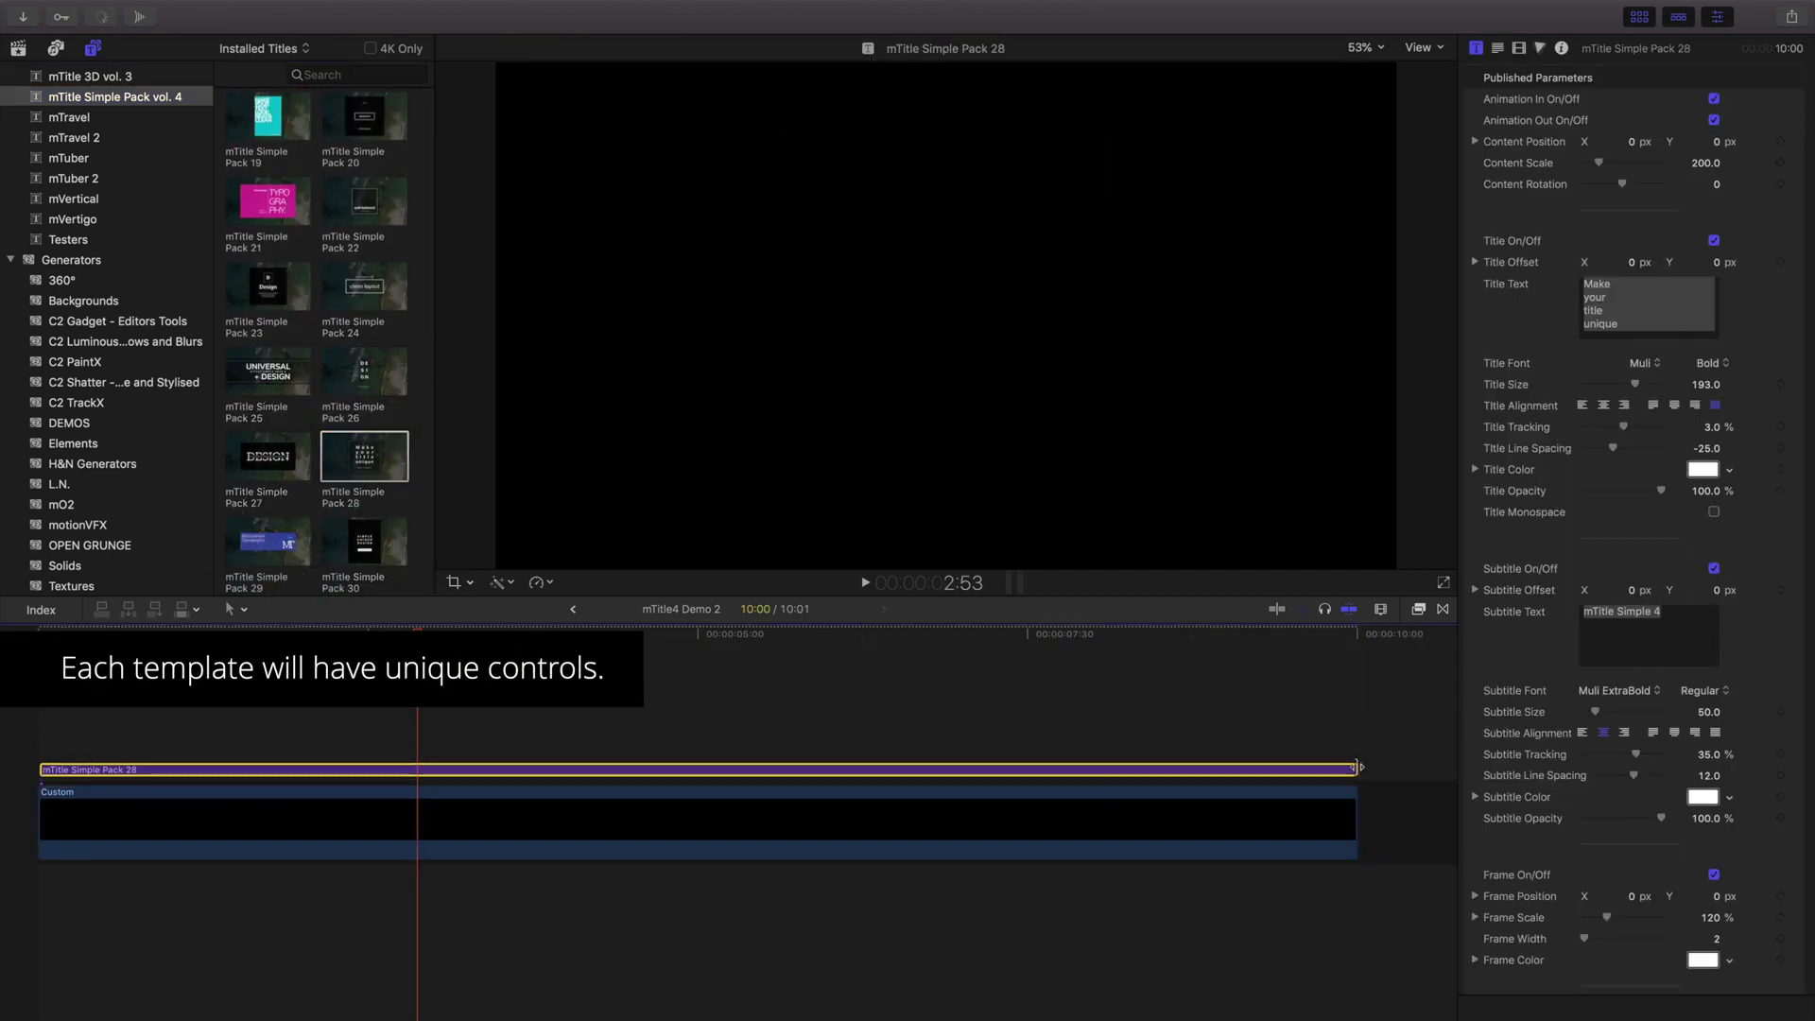
left_click_drag(1354, 769, 955, 771)
left_click_drag(1356, 813, 962, 803)
Set the Custom solid's background colour to light grey.
left_click(825, 791)
left_click(1702, 99)
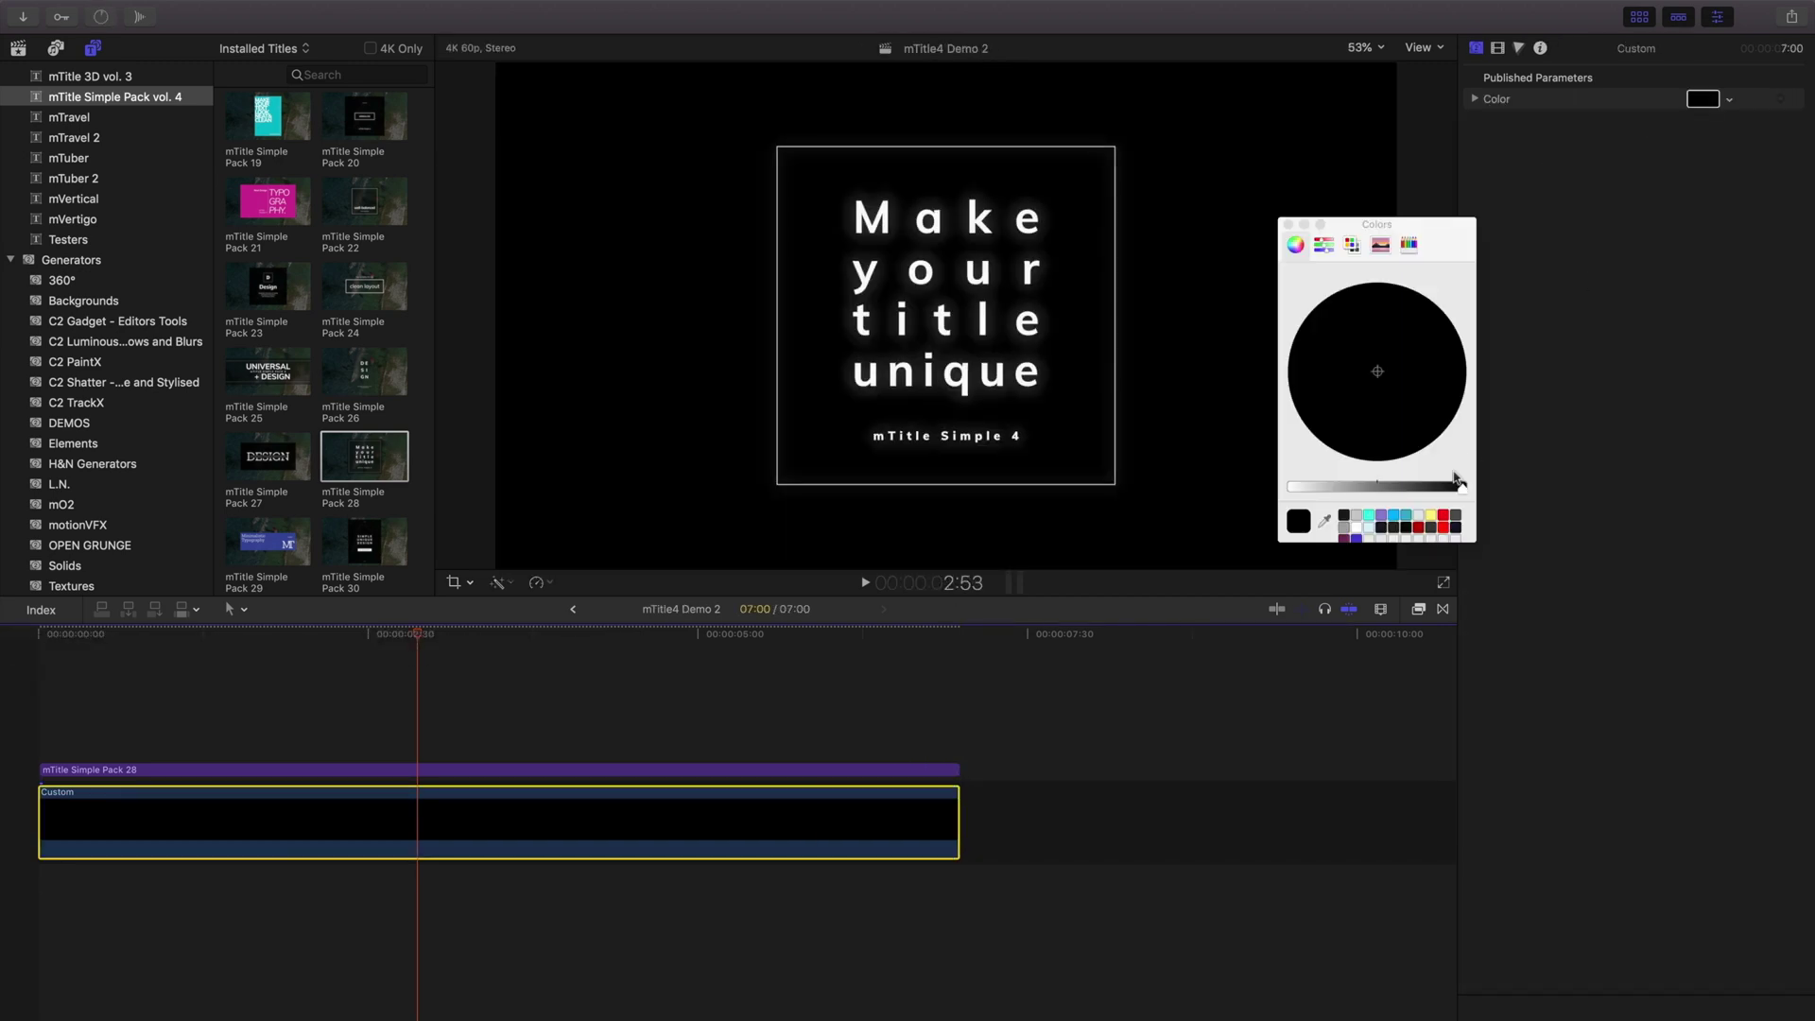
left_click(1367, 522)
left_click(1289, 227)
Replace the Pack 28 title text with 'SUPER'.
left_click(737, 771)
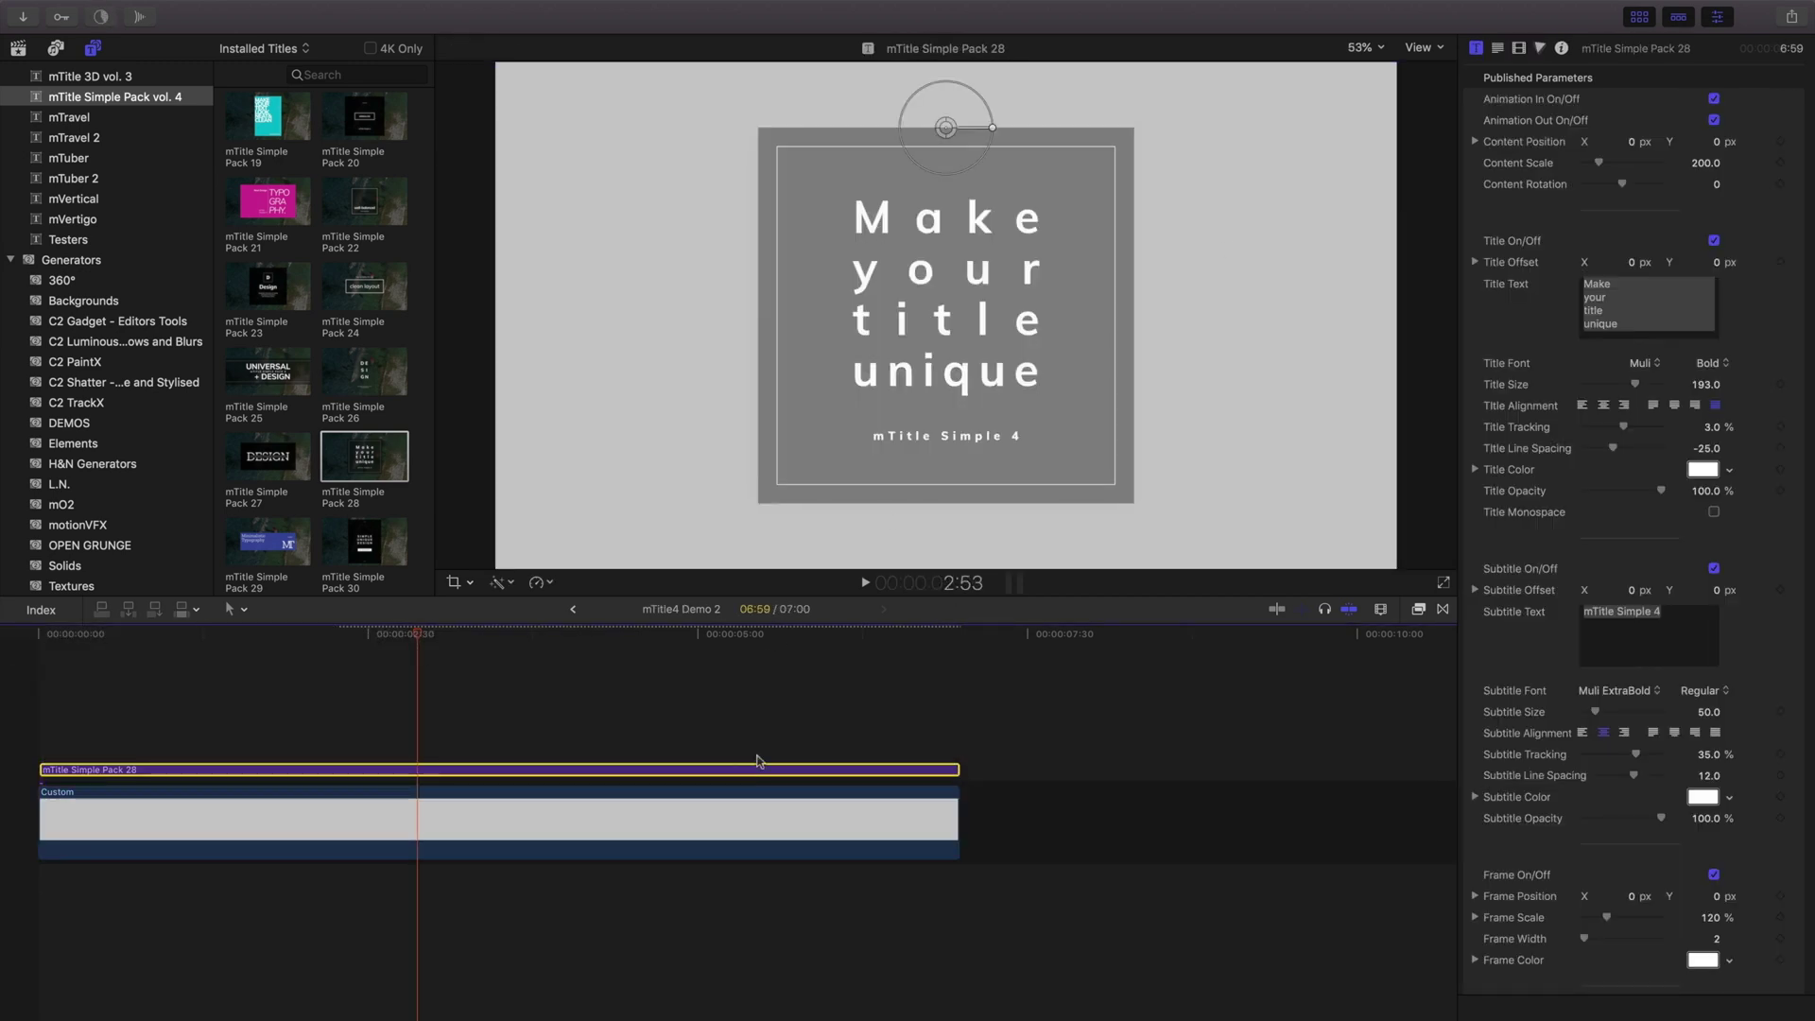
left_click(1574, 282)
type("SUPER")
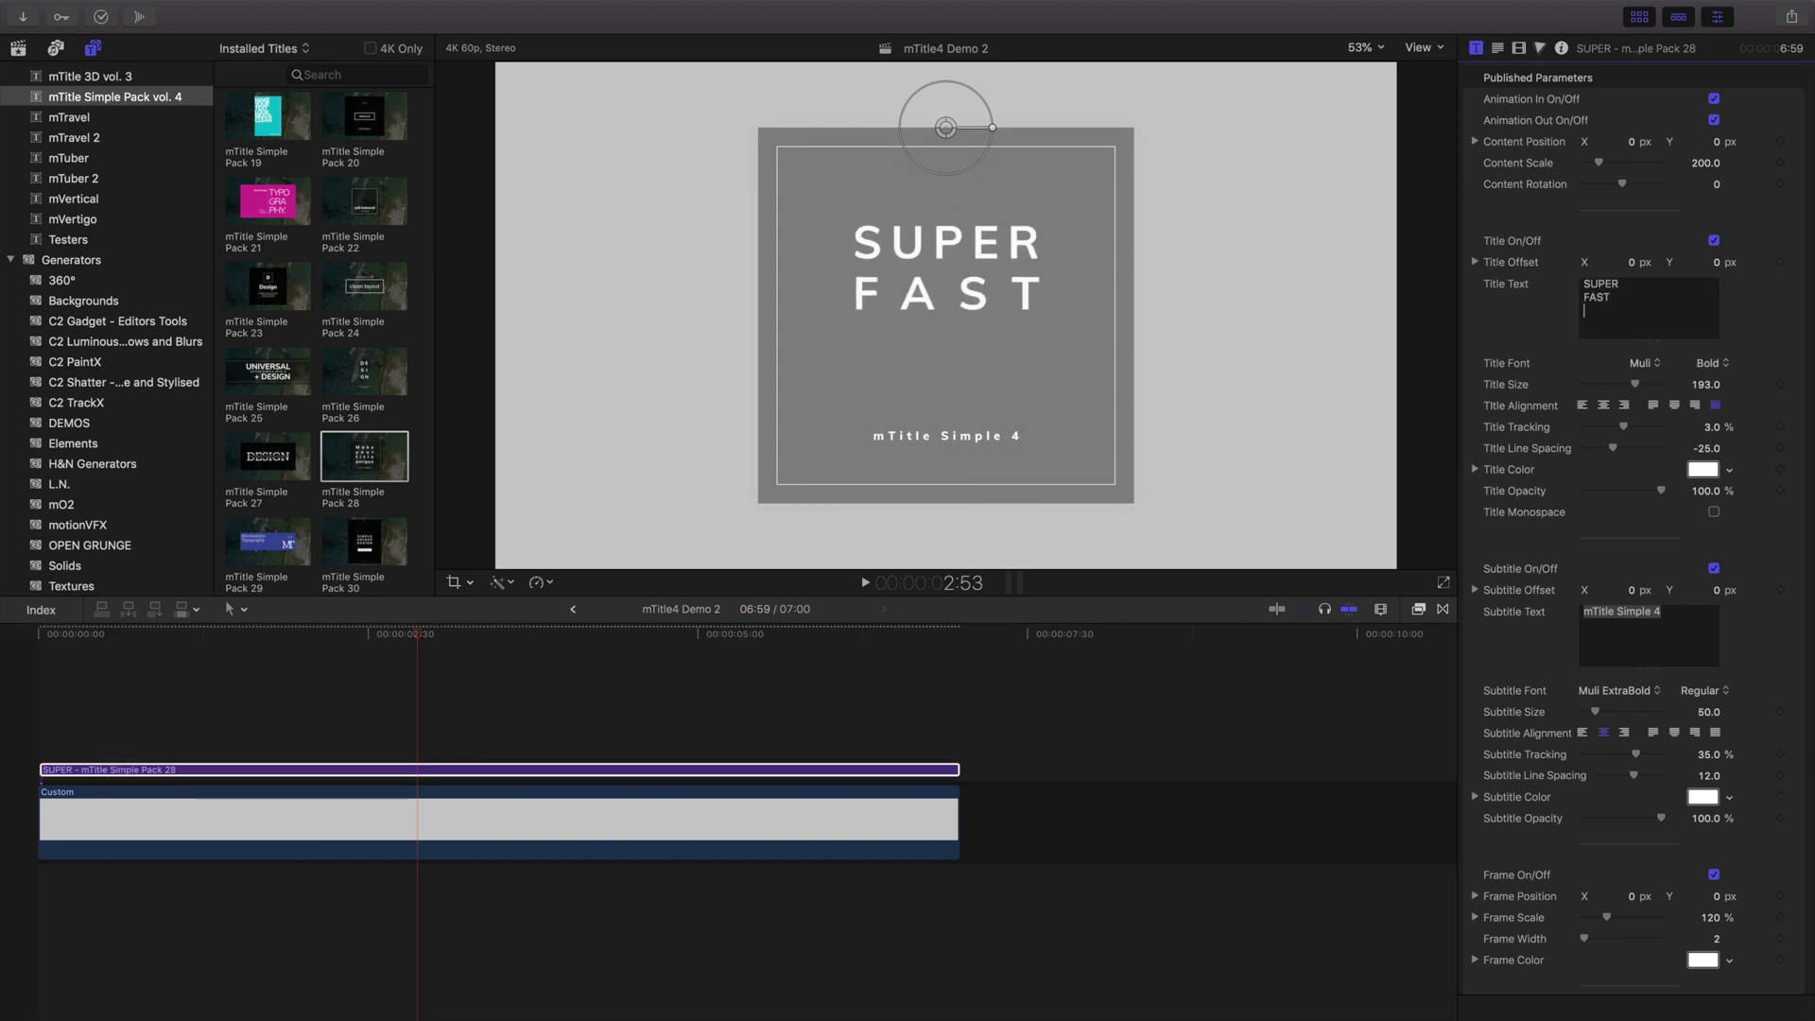
scroll(1548, 1001, "down", 5)
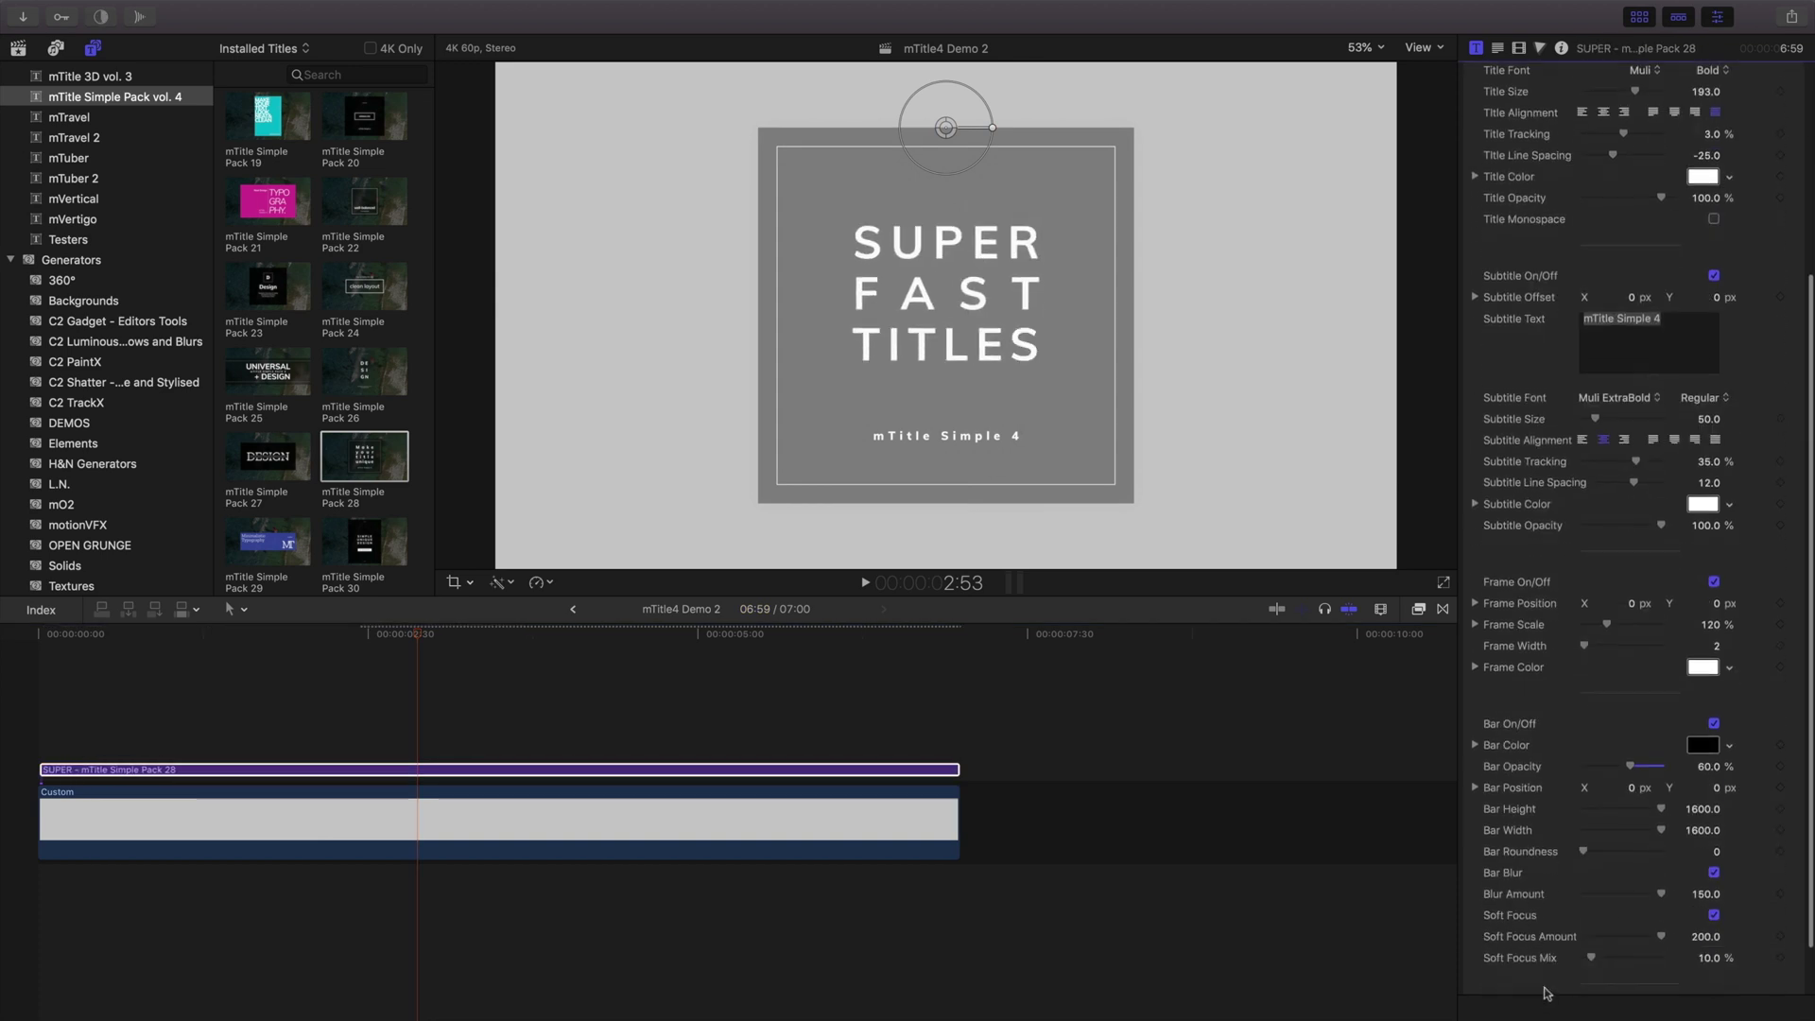
Make the background teal and the bar pink, then play back the title.
left_click(1703, 737)
left_click(851, 827)
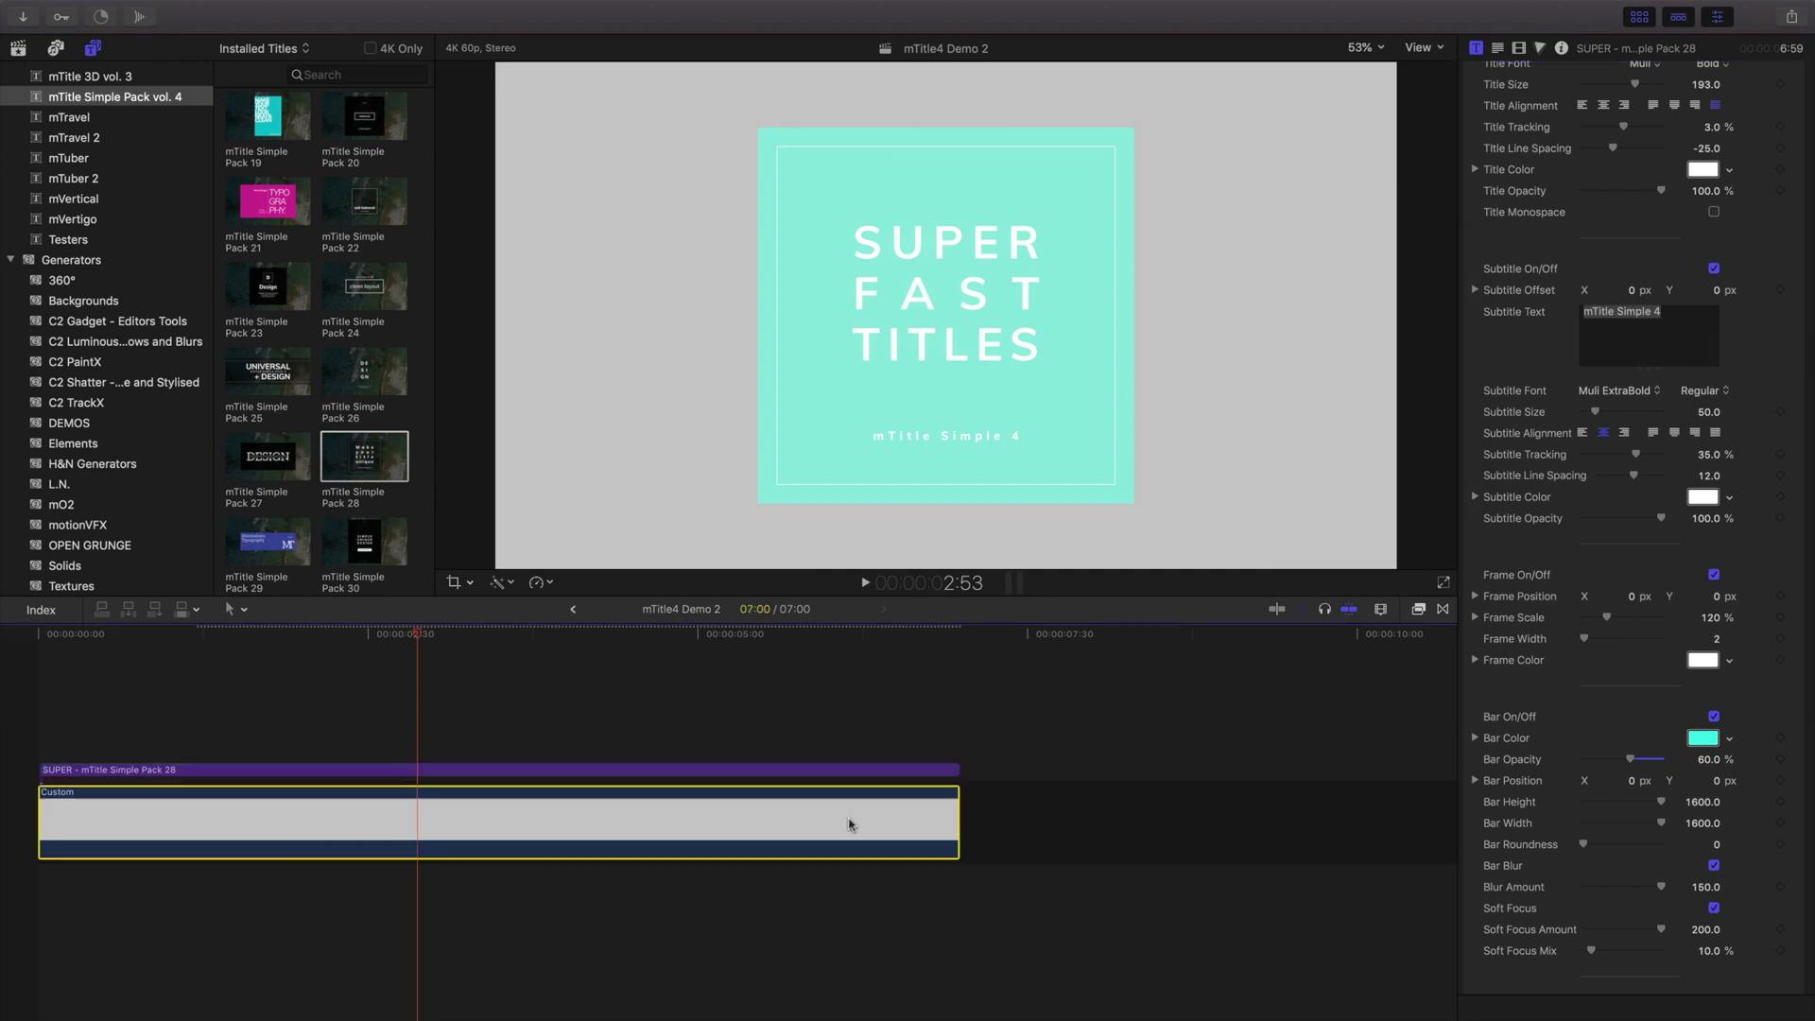
left_click(867, 769)
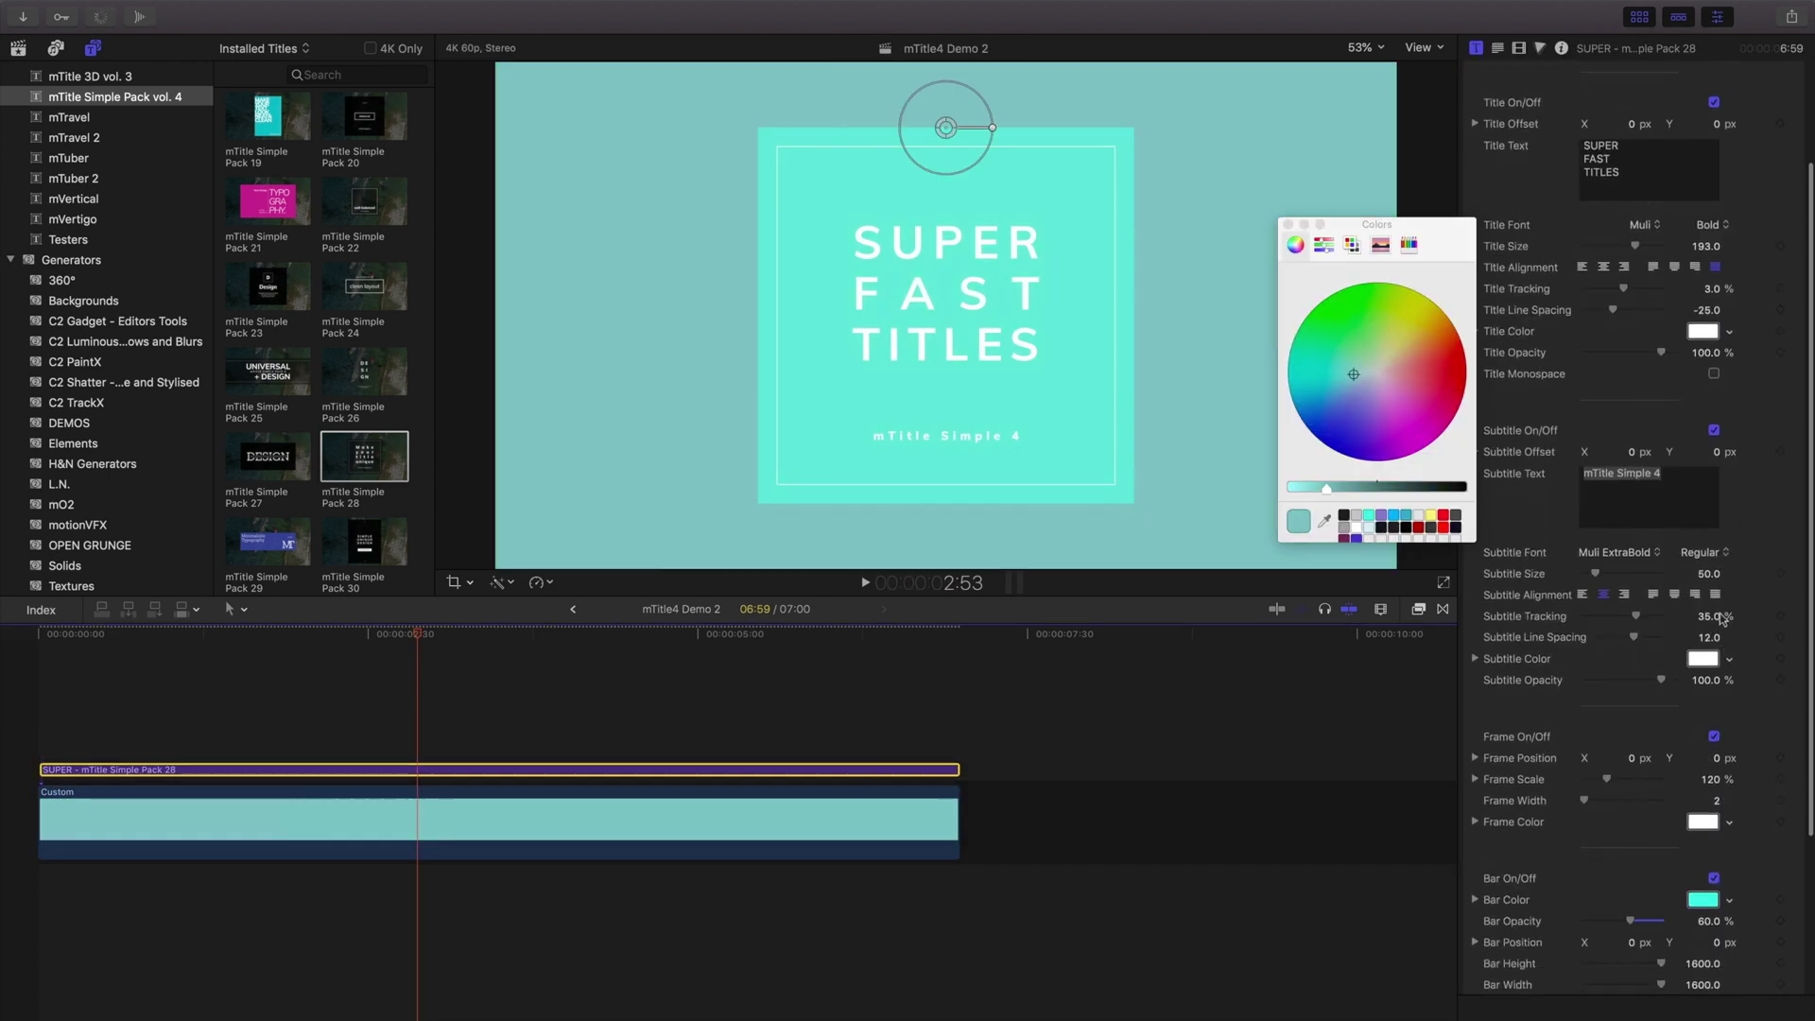
left_click_drag(1387, 360, 1397, 357)
left_click(1287, 224)
key("space")
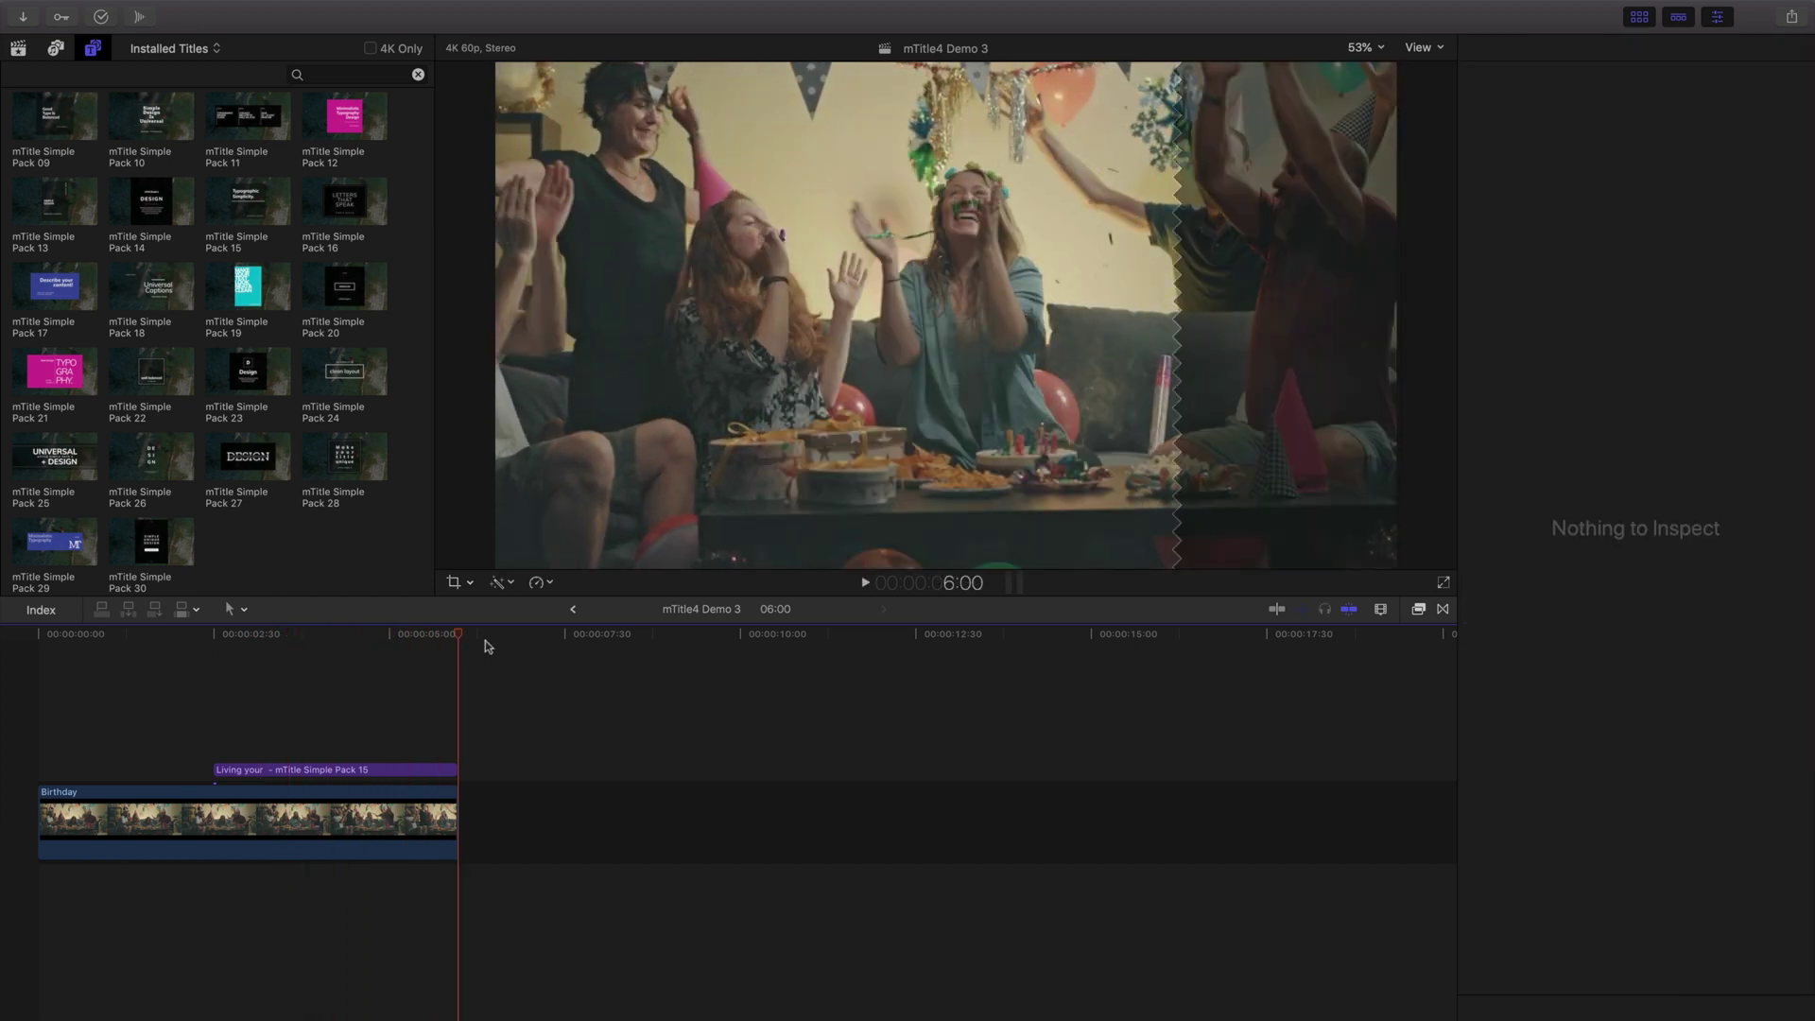
Select the Living your Best life title, turn off Animation Out, and replay it.
left_click_drag(455, 637, 408, 642)
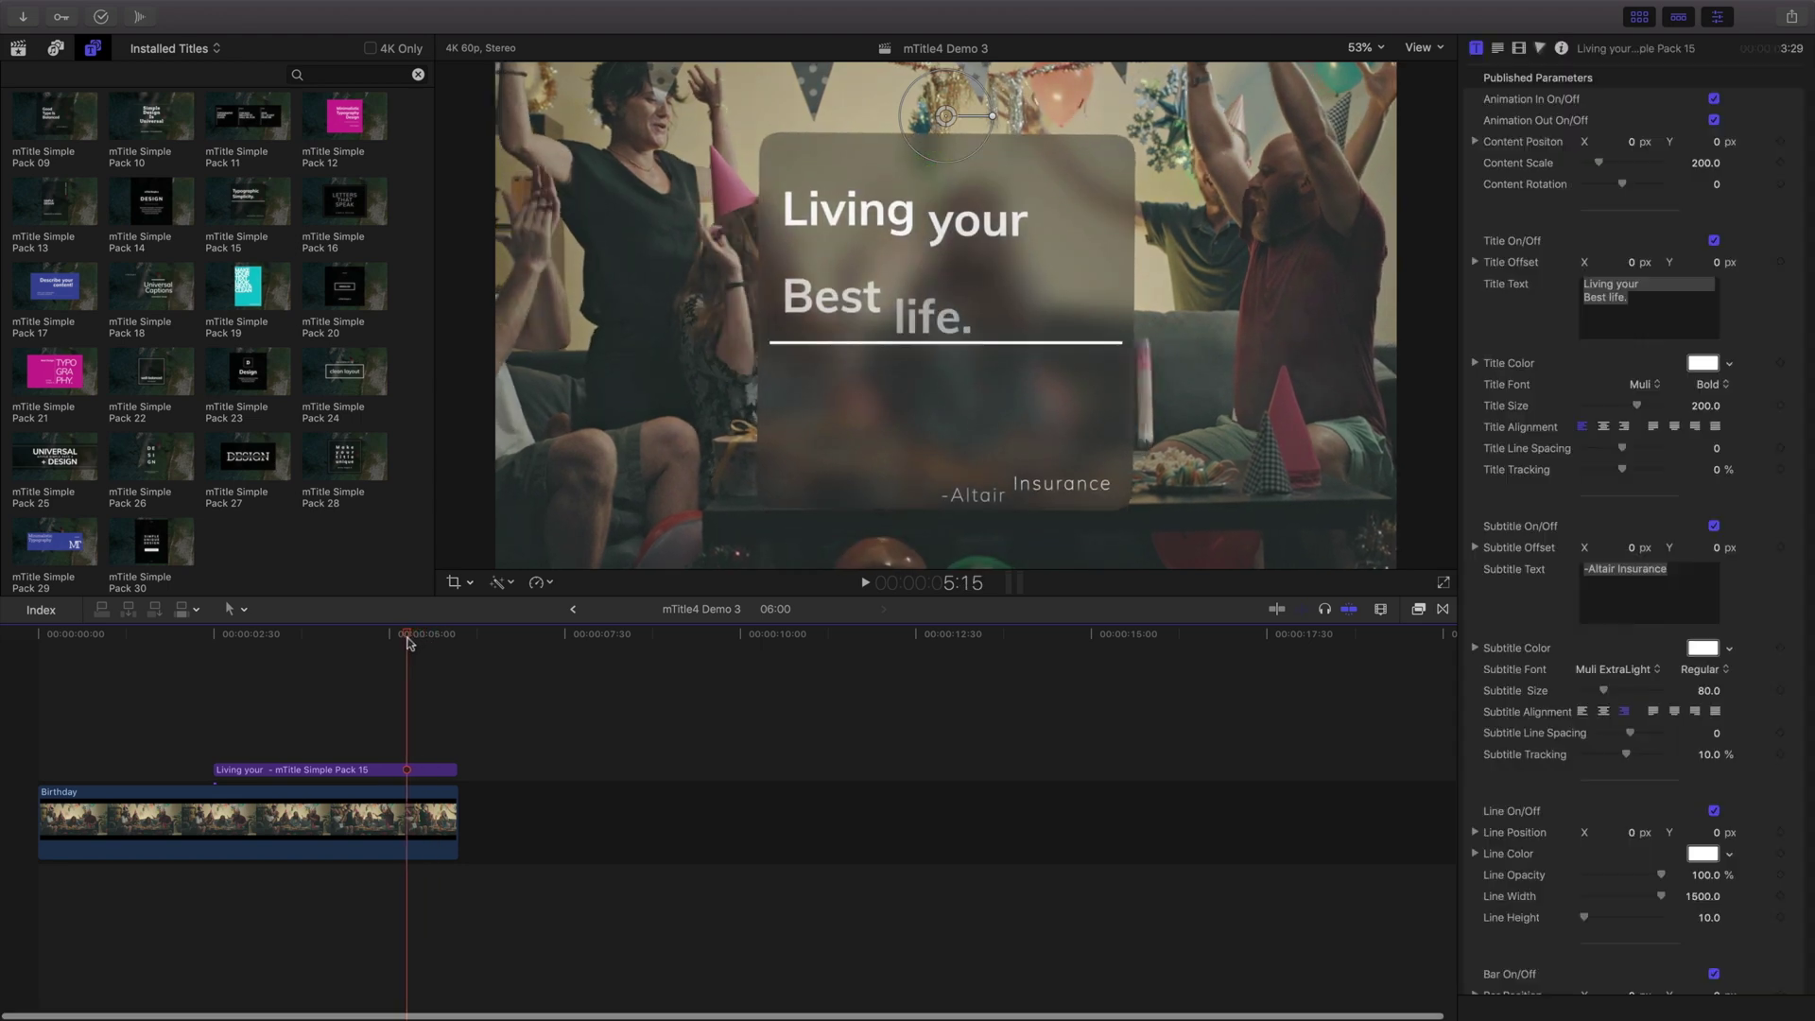
left_click(430, 771)
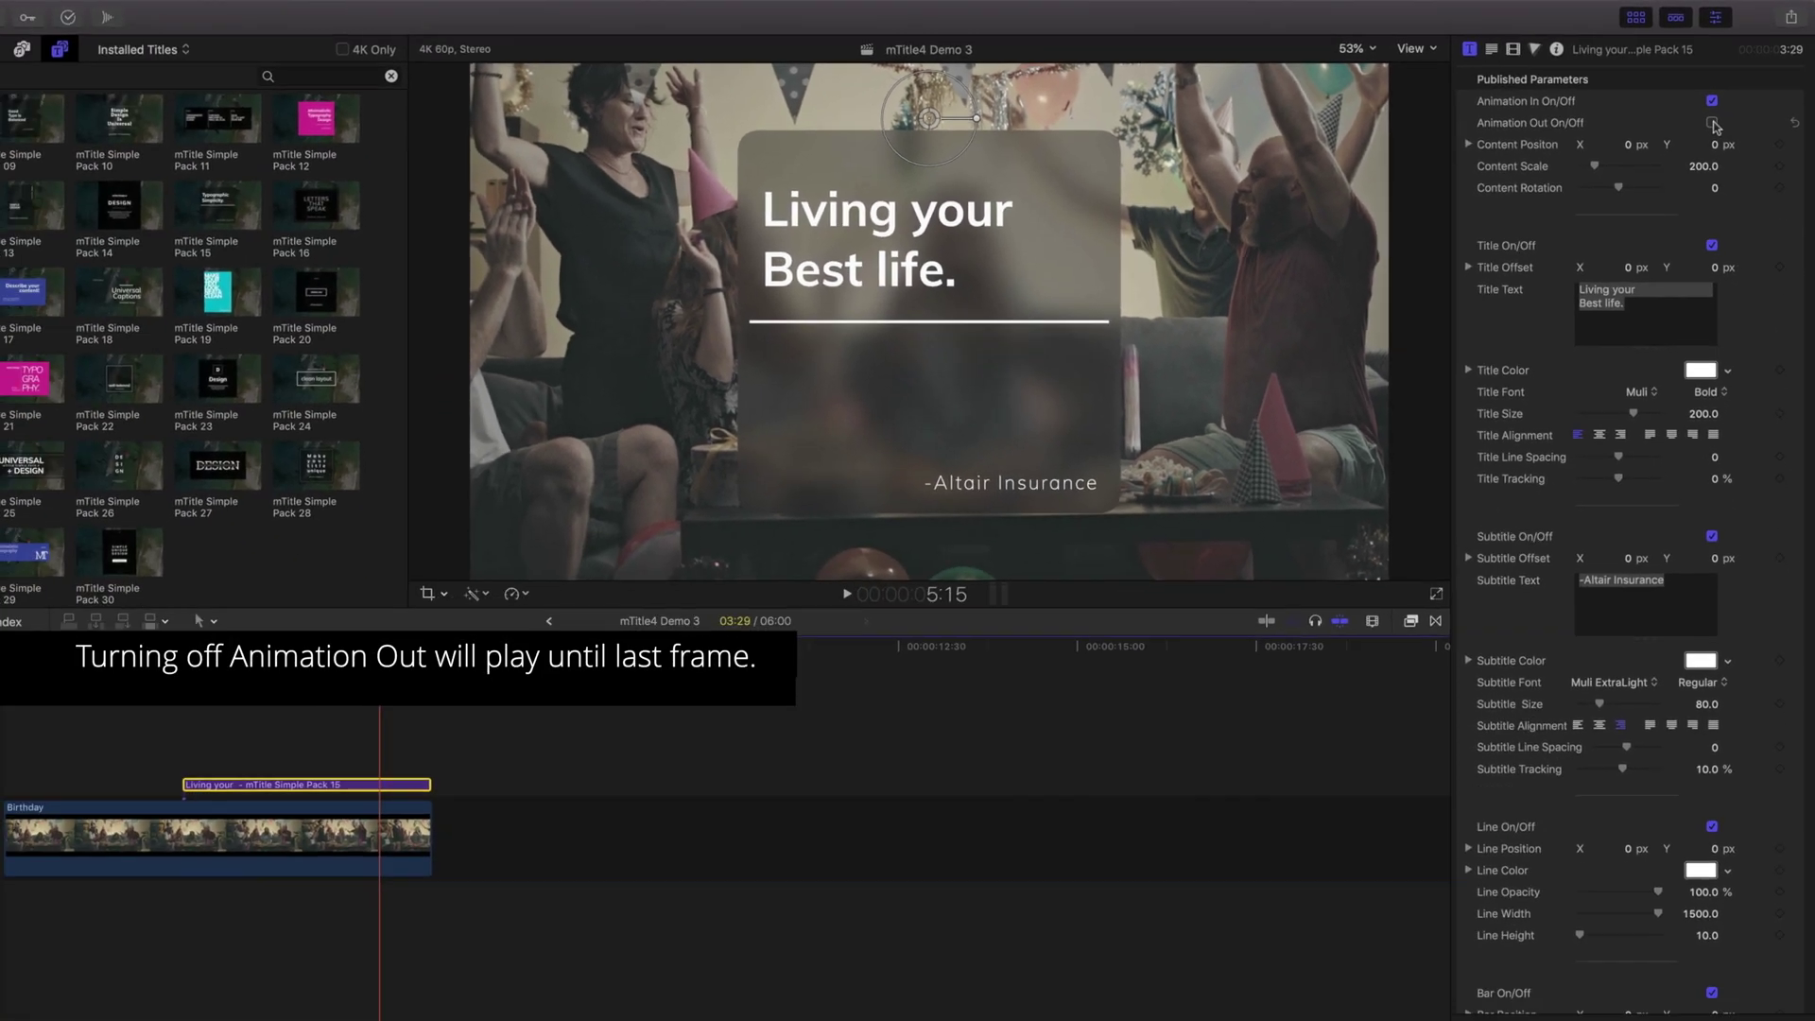
key("space")
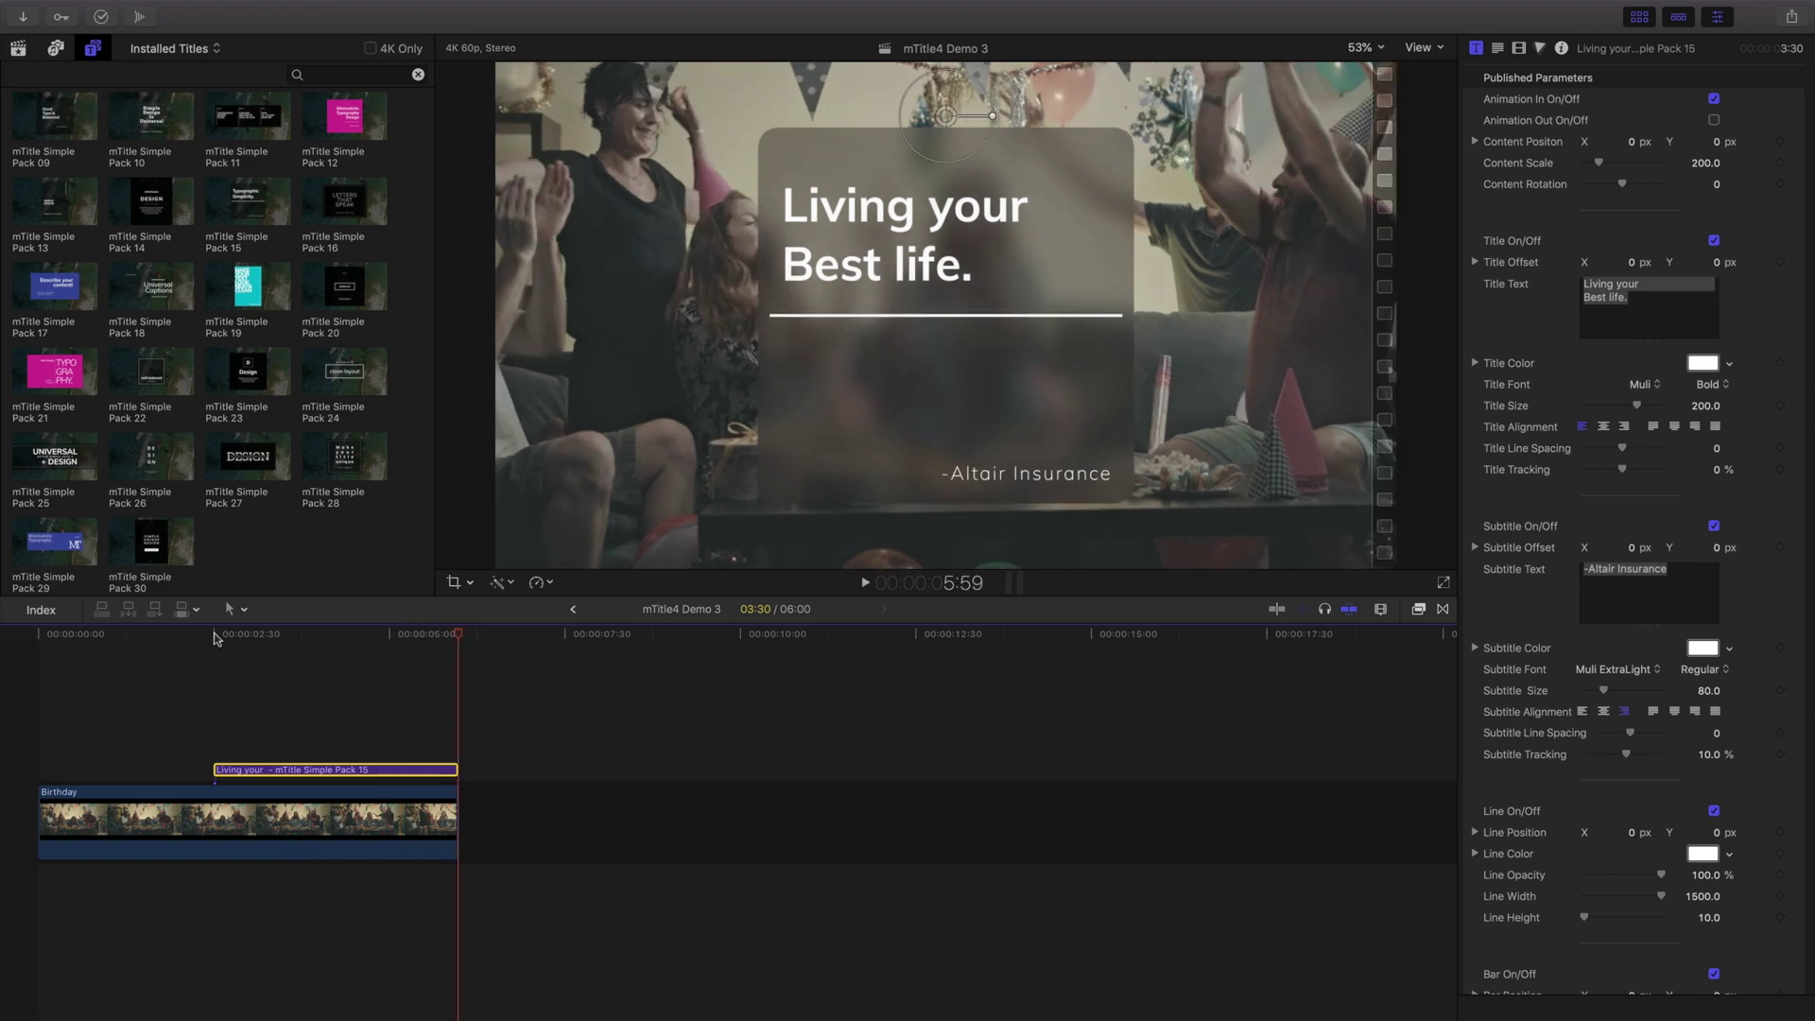
left_click(236, 669)
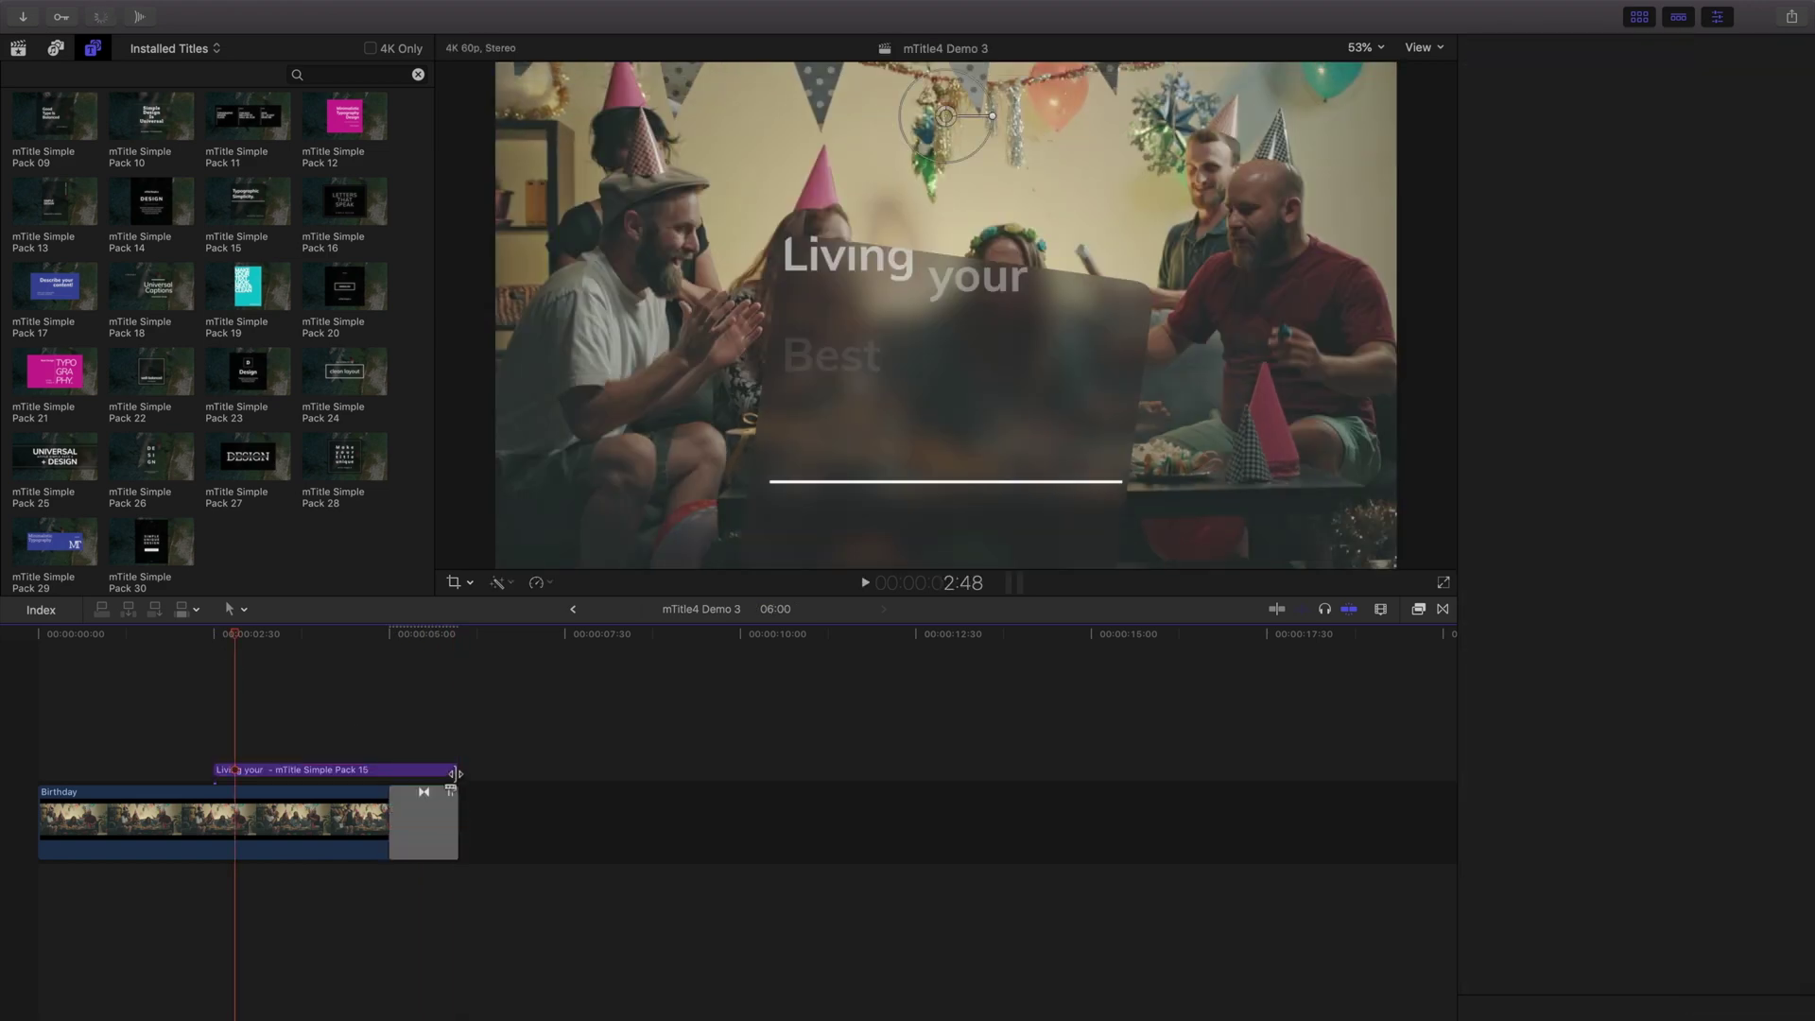
Add a cross dissolve to the title's end and preview it from around 2:30.
left_click(454, 774)
key("super+t")
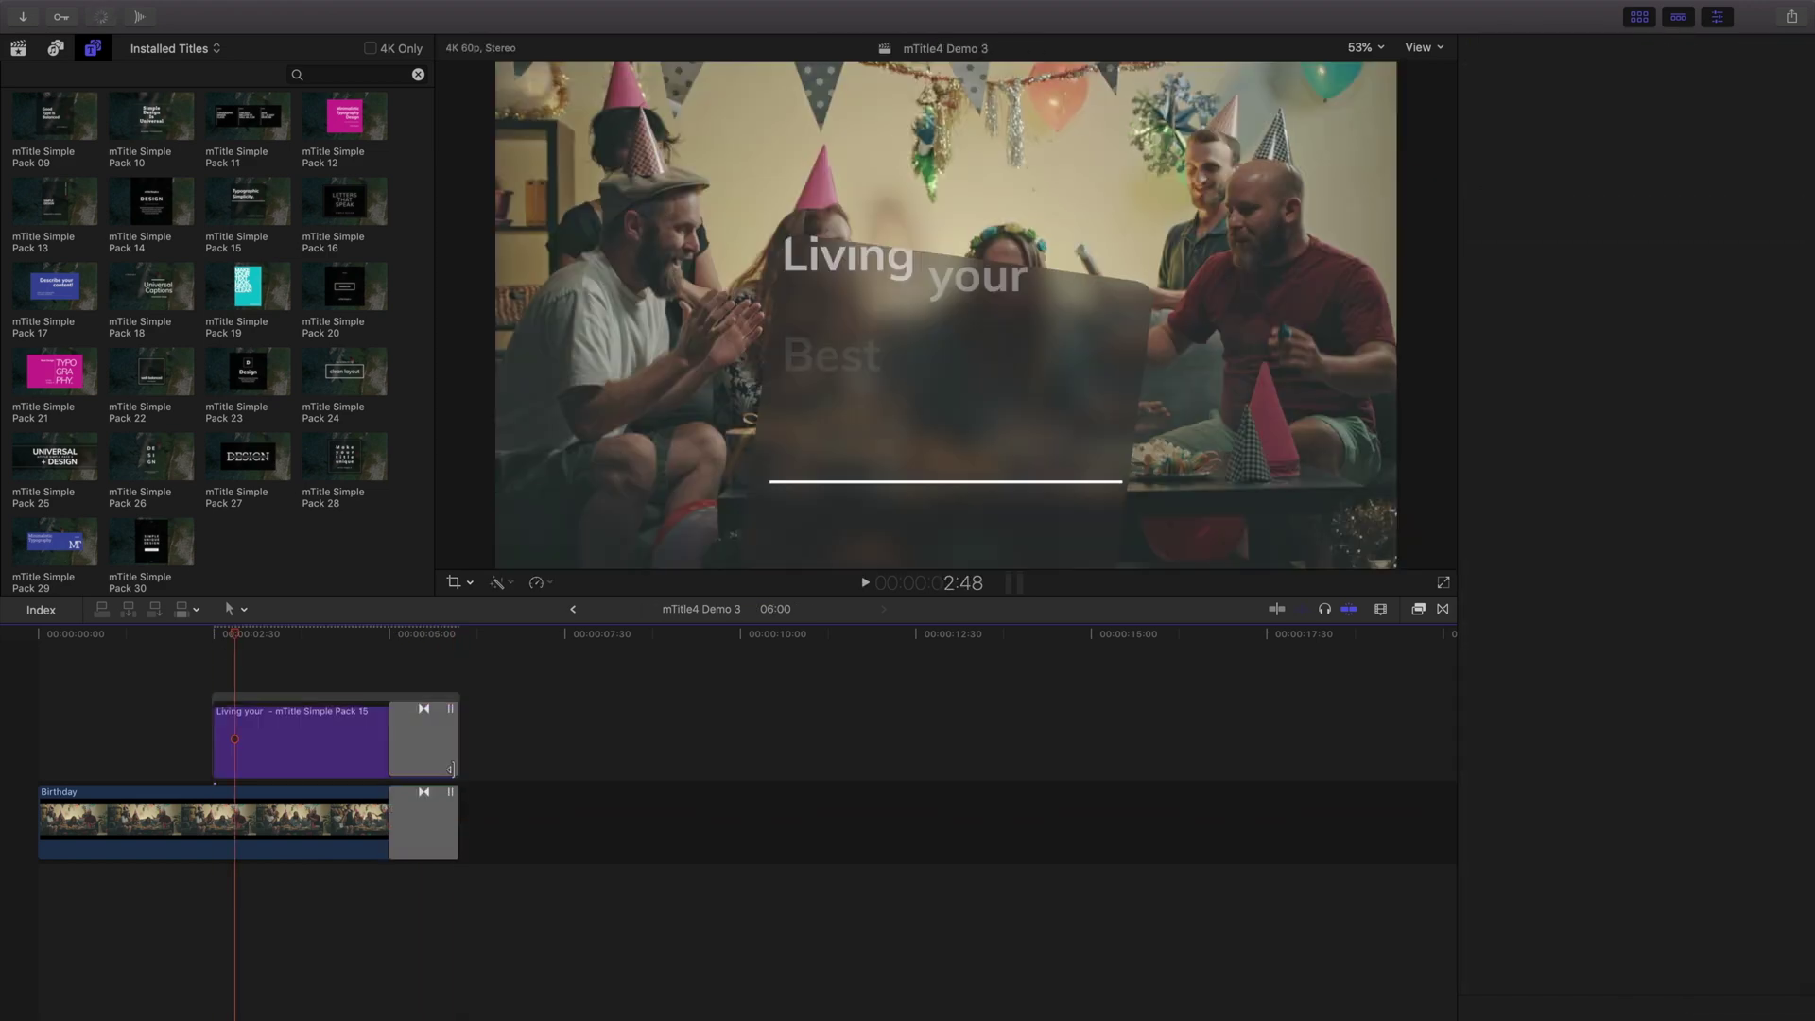
left_click(216, 640)
key("space")
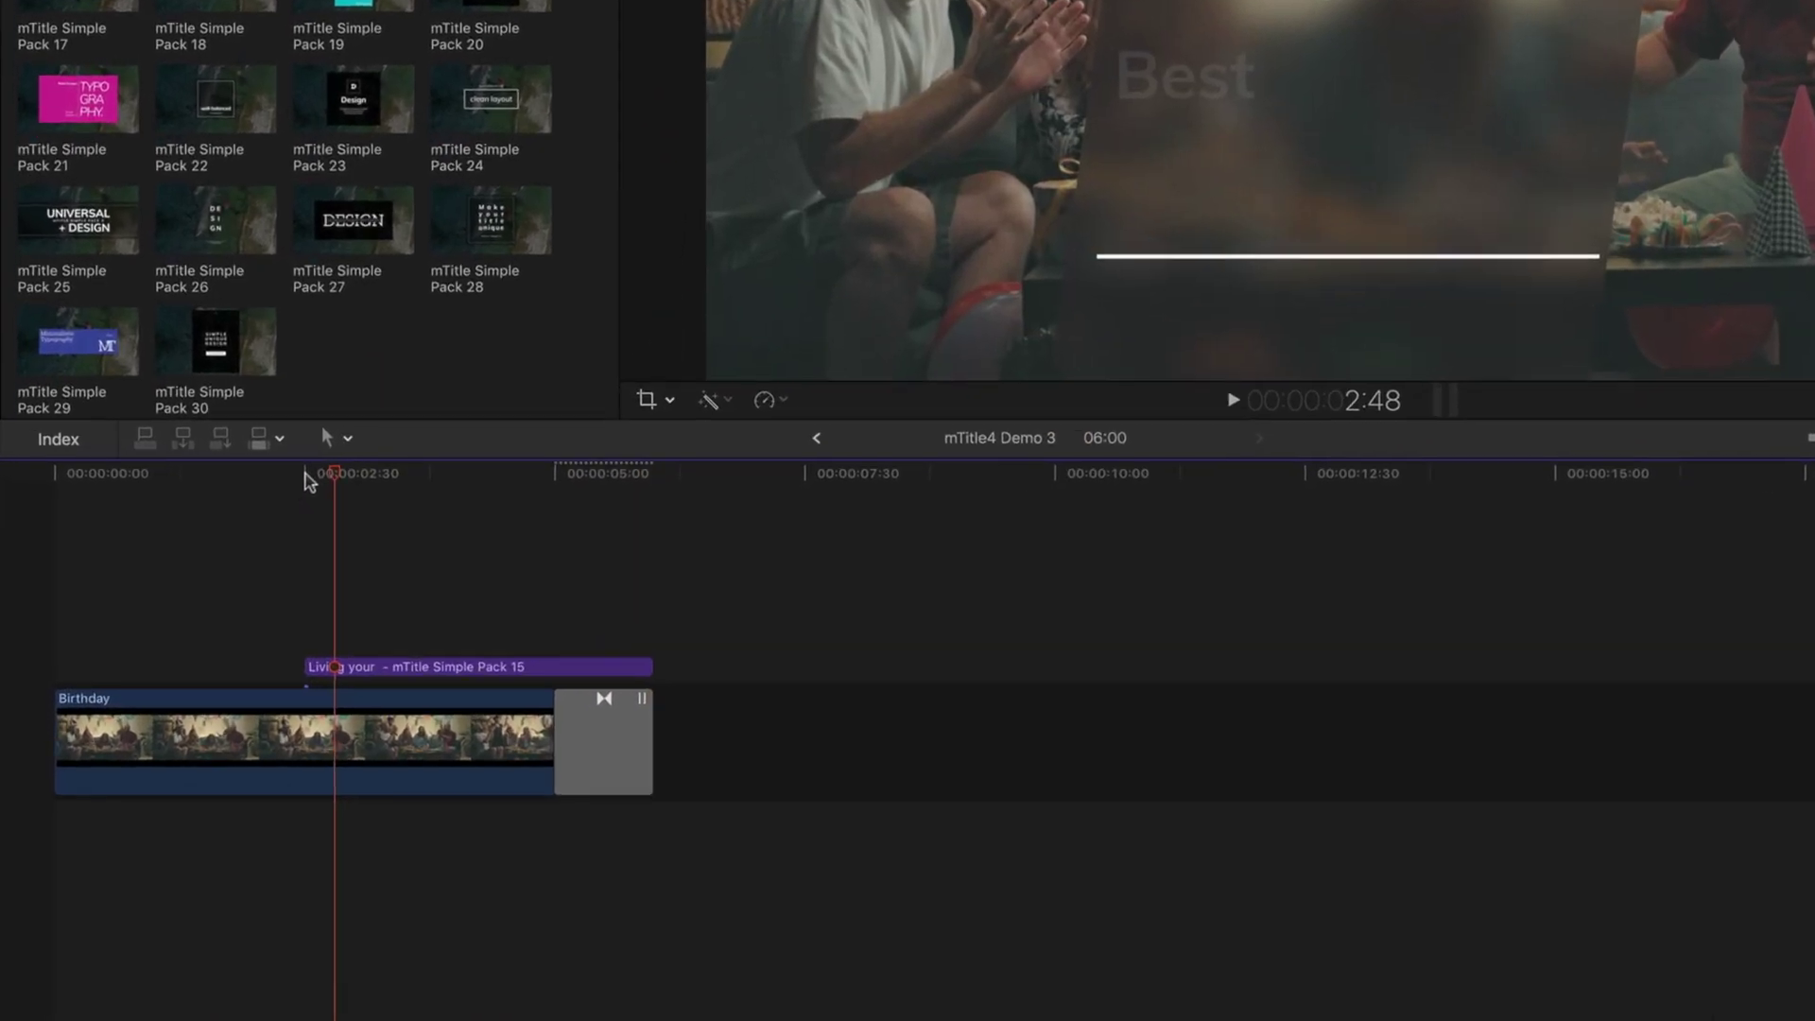
Combine the title and Birthday clips into a compound clip named End TagCC, then play it.
left_click_drag(212, 648, 274, 786)
left_click(416, 718)
right_click(435, 688)
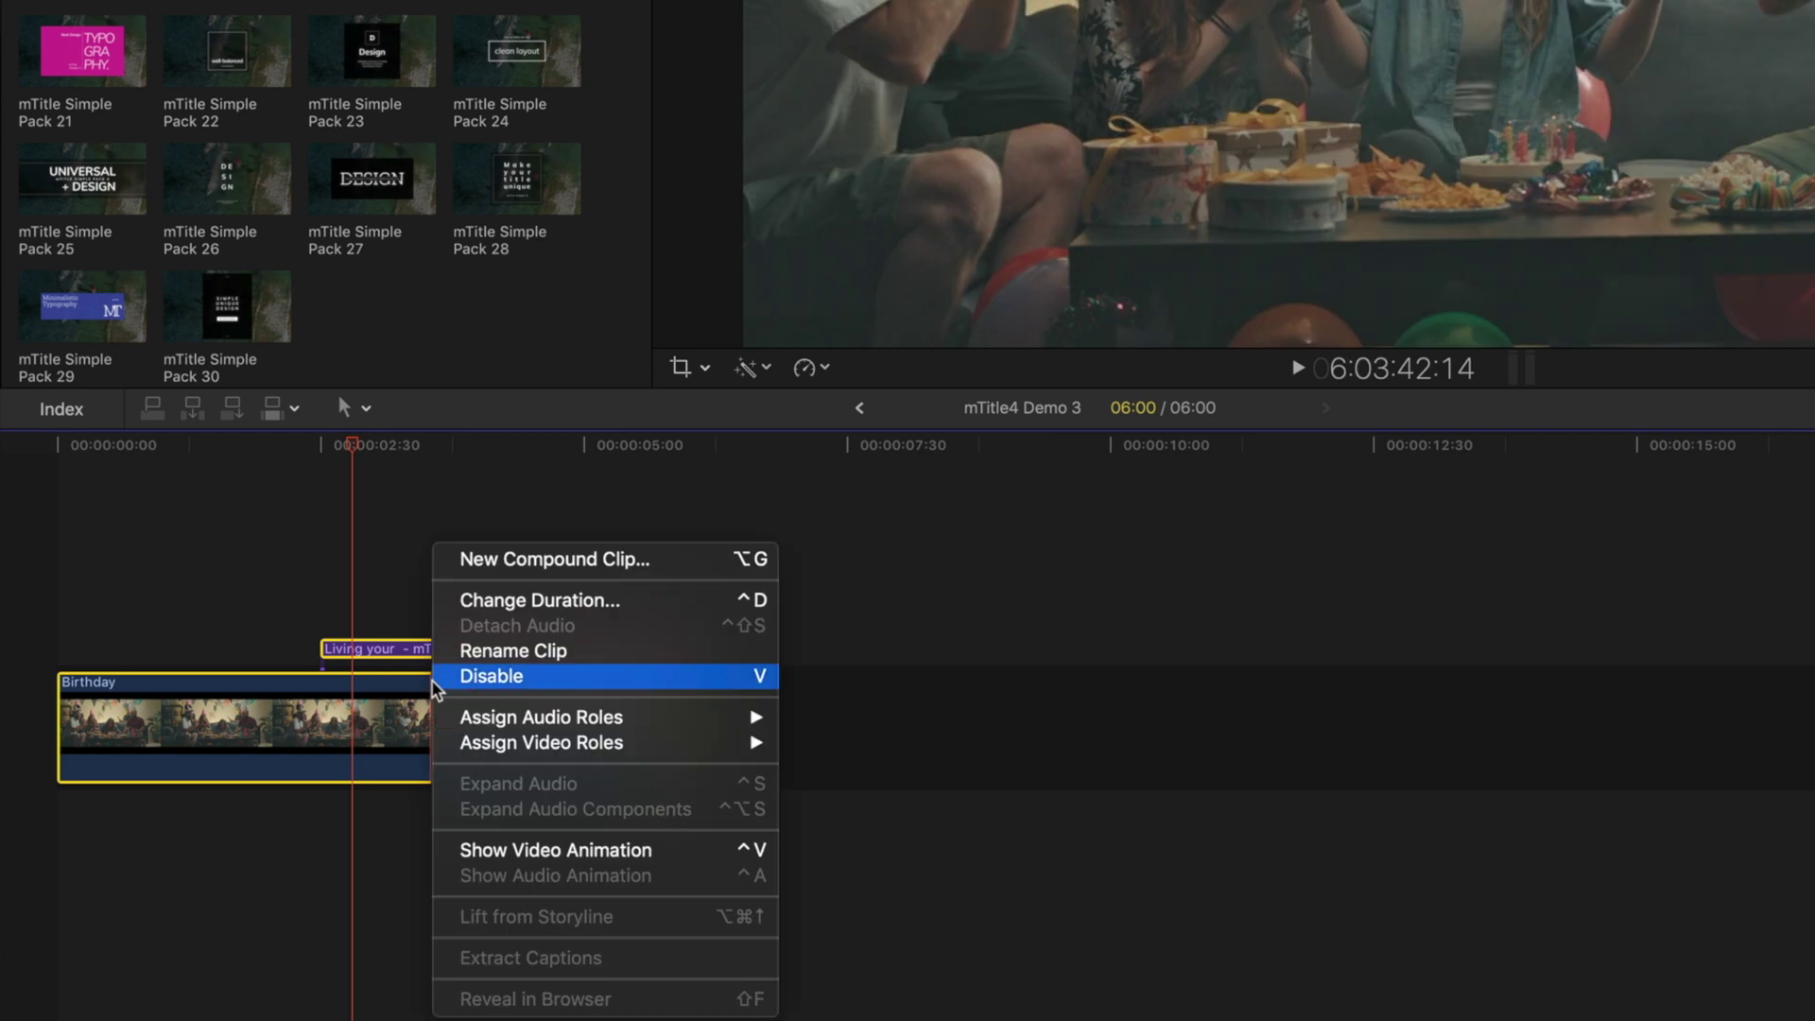
left_click(480, 560)
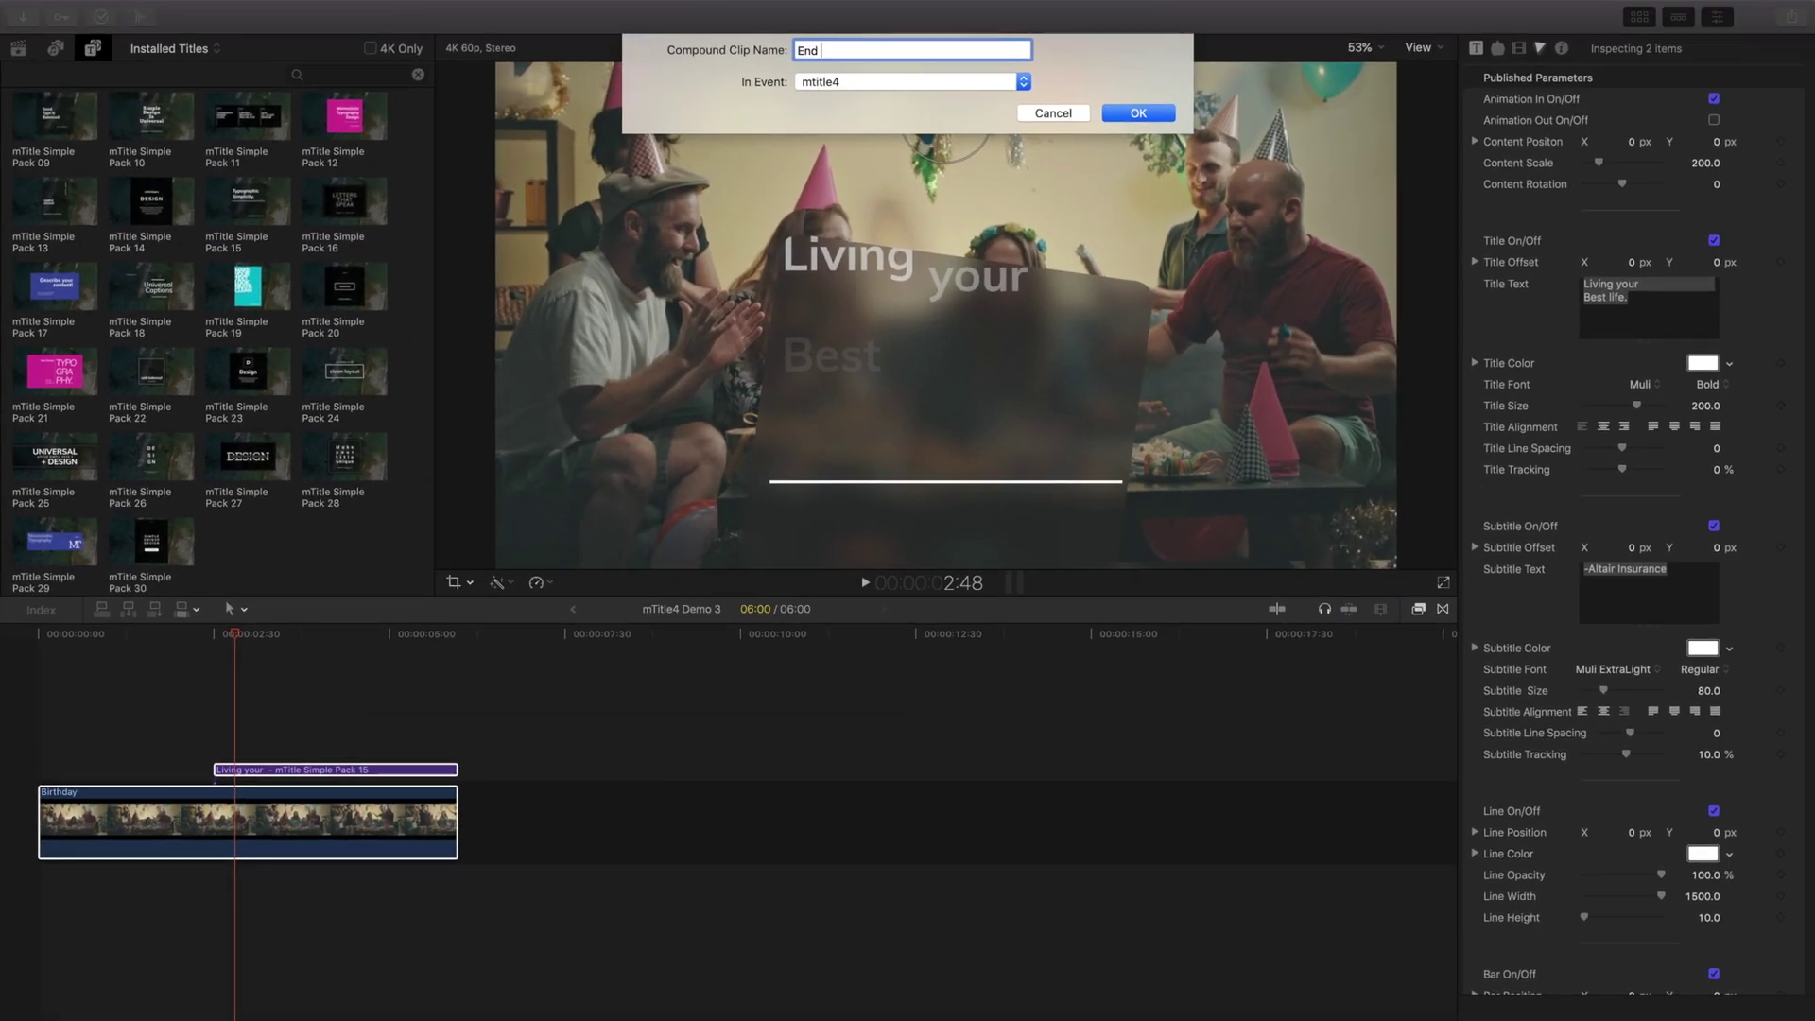
key("Return")
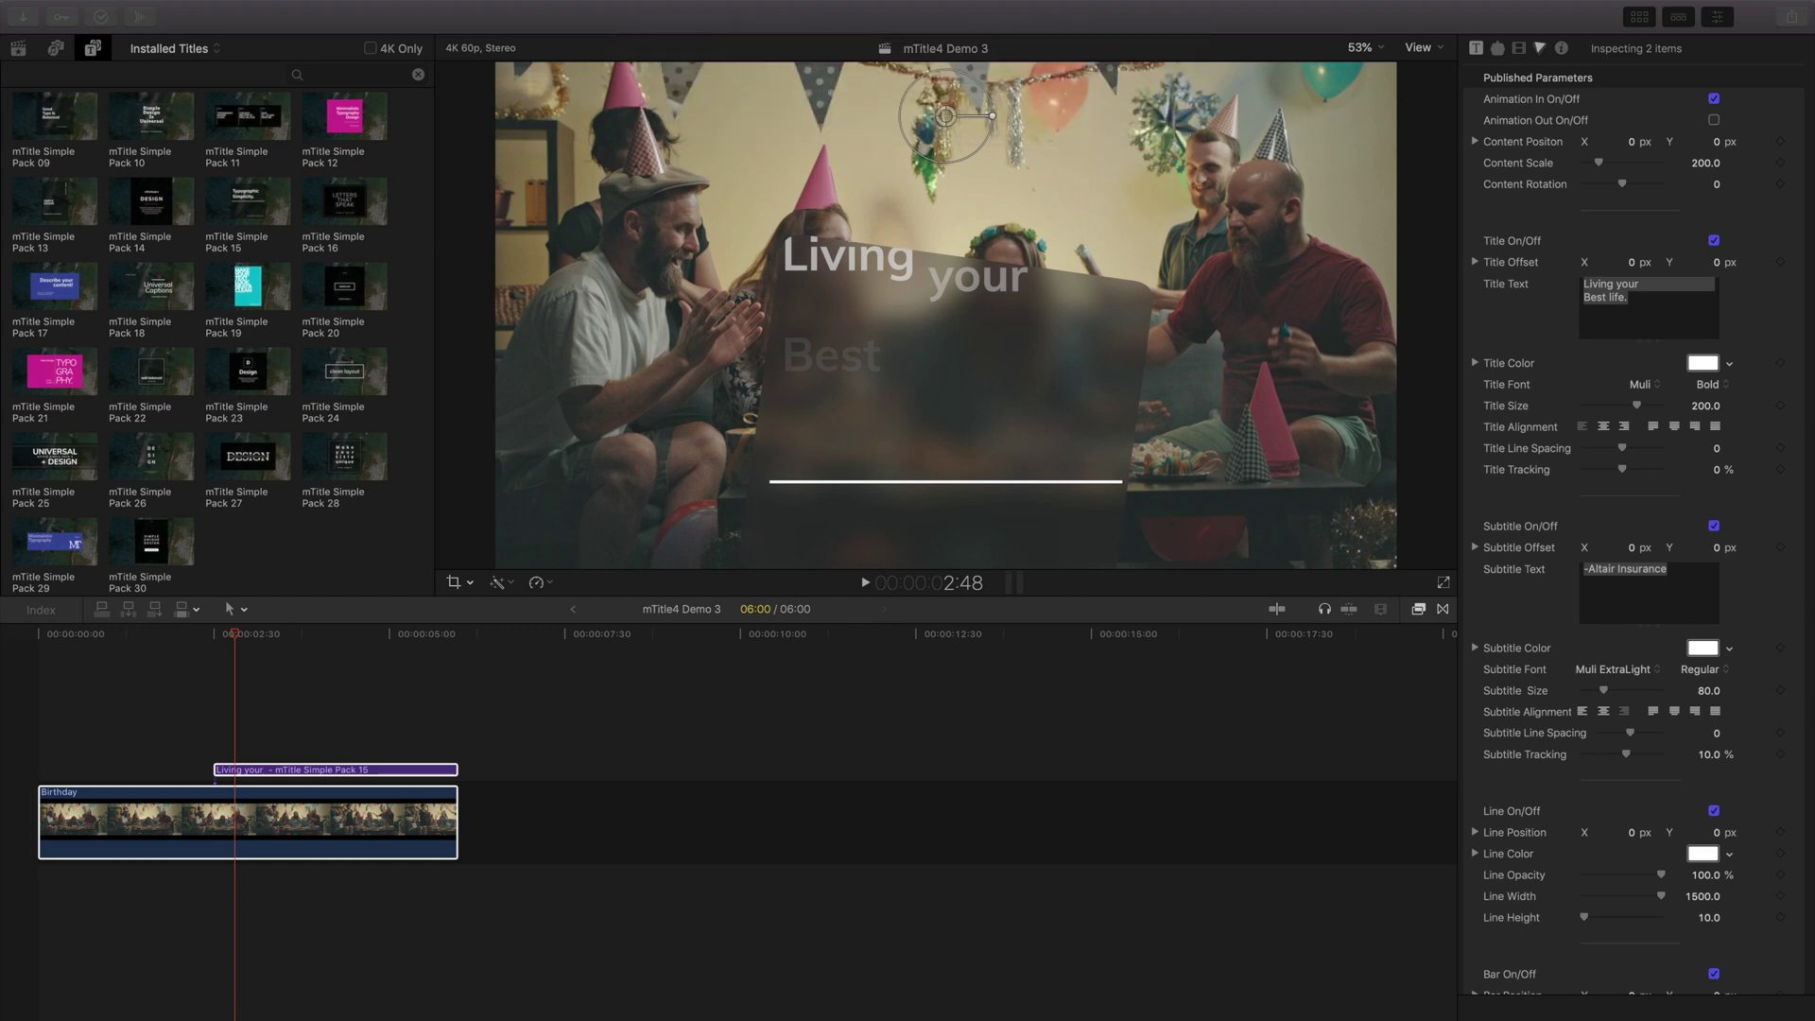
left_click(450, 806)
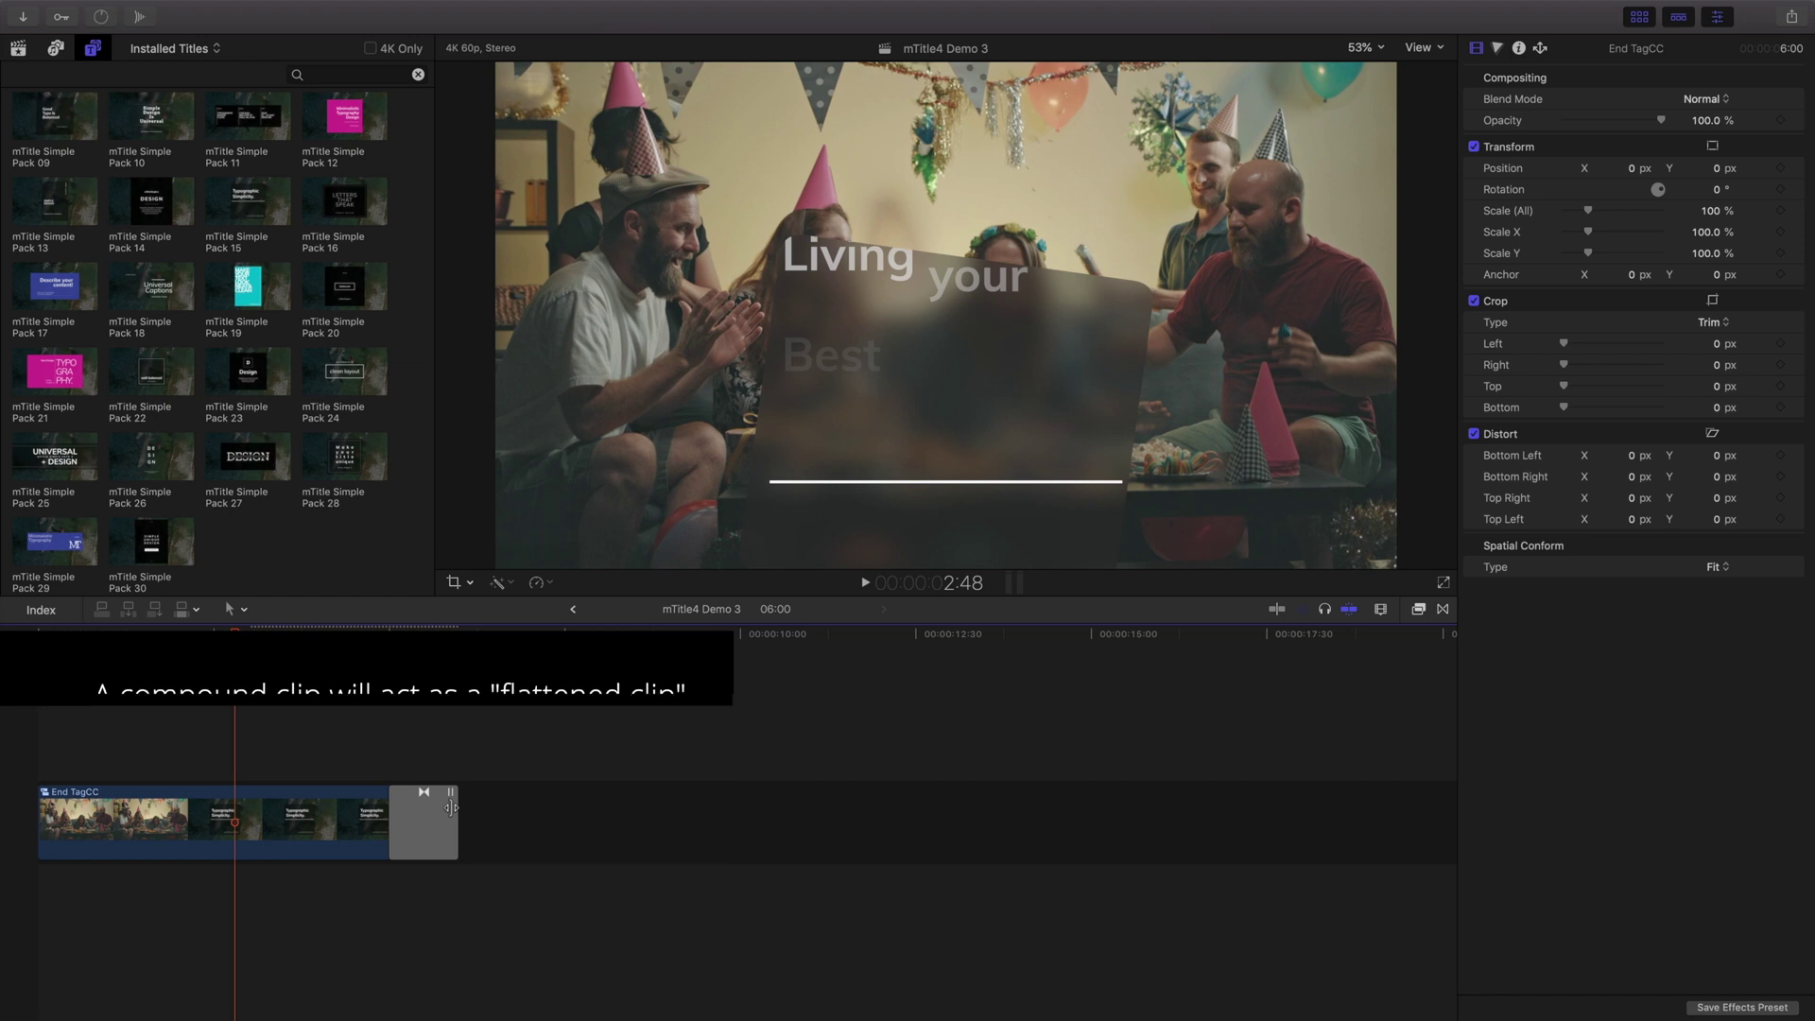
key("space")
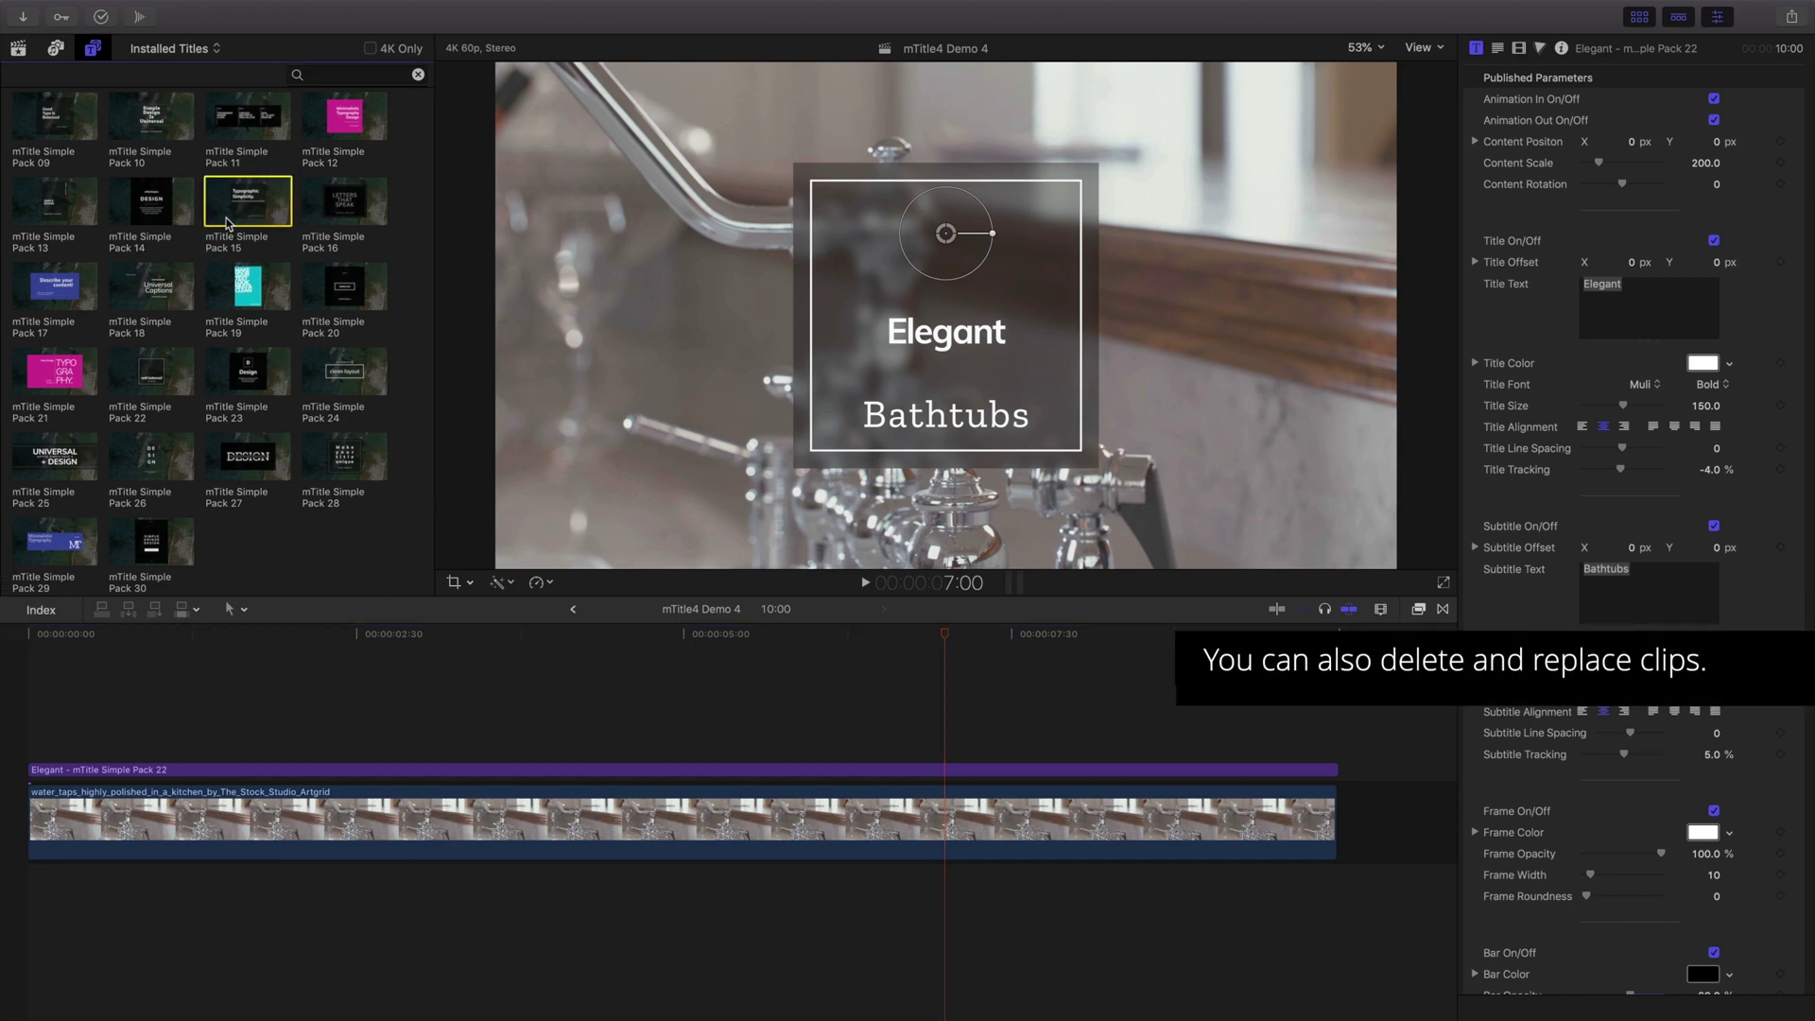
Replace the Elegant Bathtubs title clip with mTitle Simple Pack 15 from the start.
left_click_drag(227, 229, 212, 305)
left_click_drag(157, 647, 212, 765)
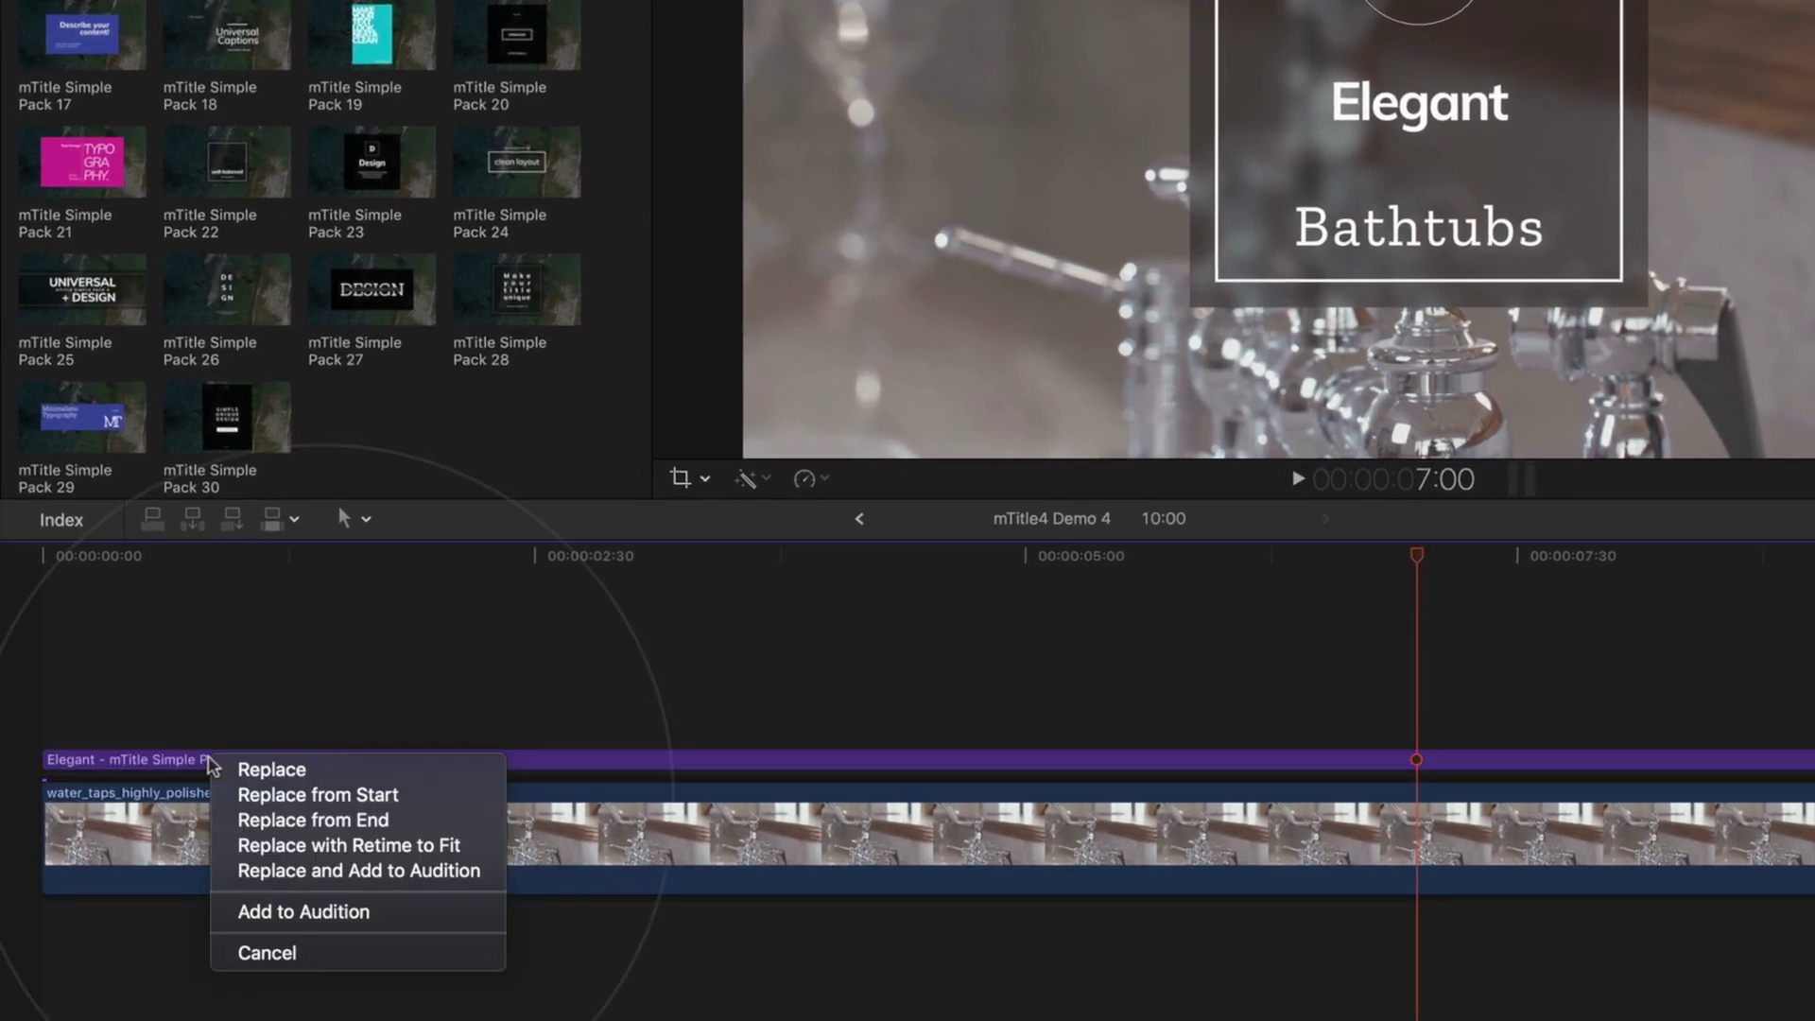
left_click(257, 794)
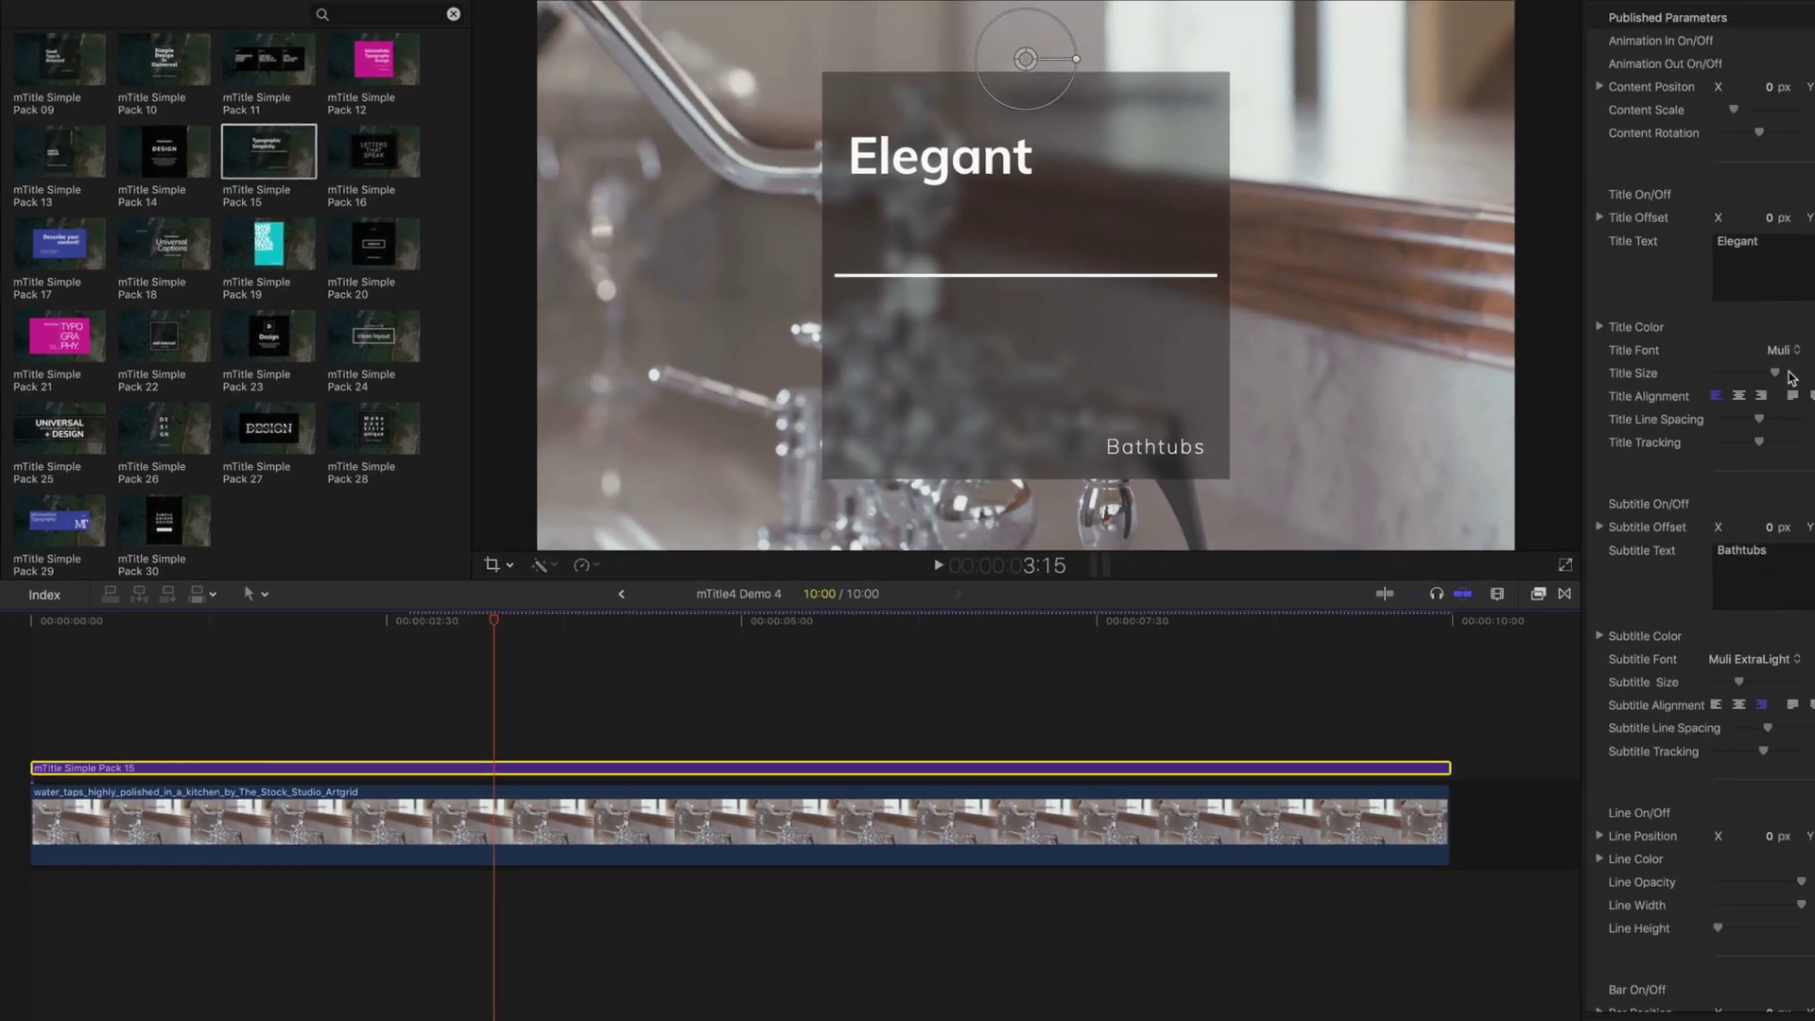
Enlarge the subtitle to size 280, adjust offsets, and scale content to 62.4 in the top-right corner.
left_click_drag(1607, 711, 1635, 711)
left_click_drag(1717, 546, 1722, 537)
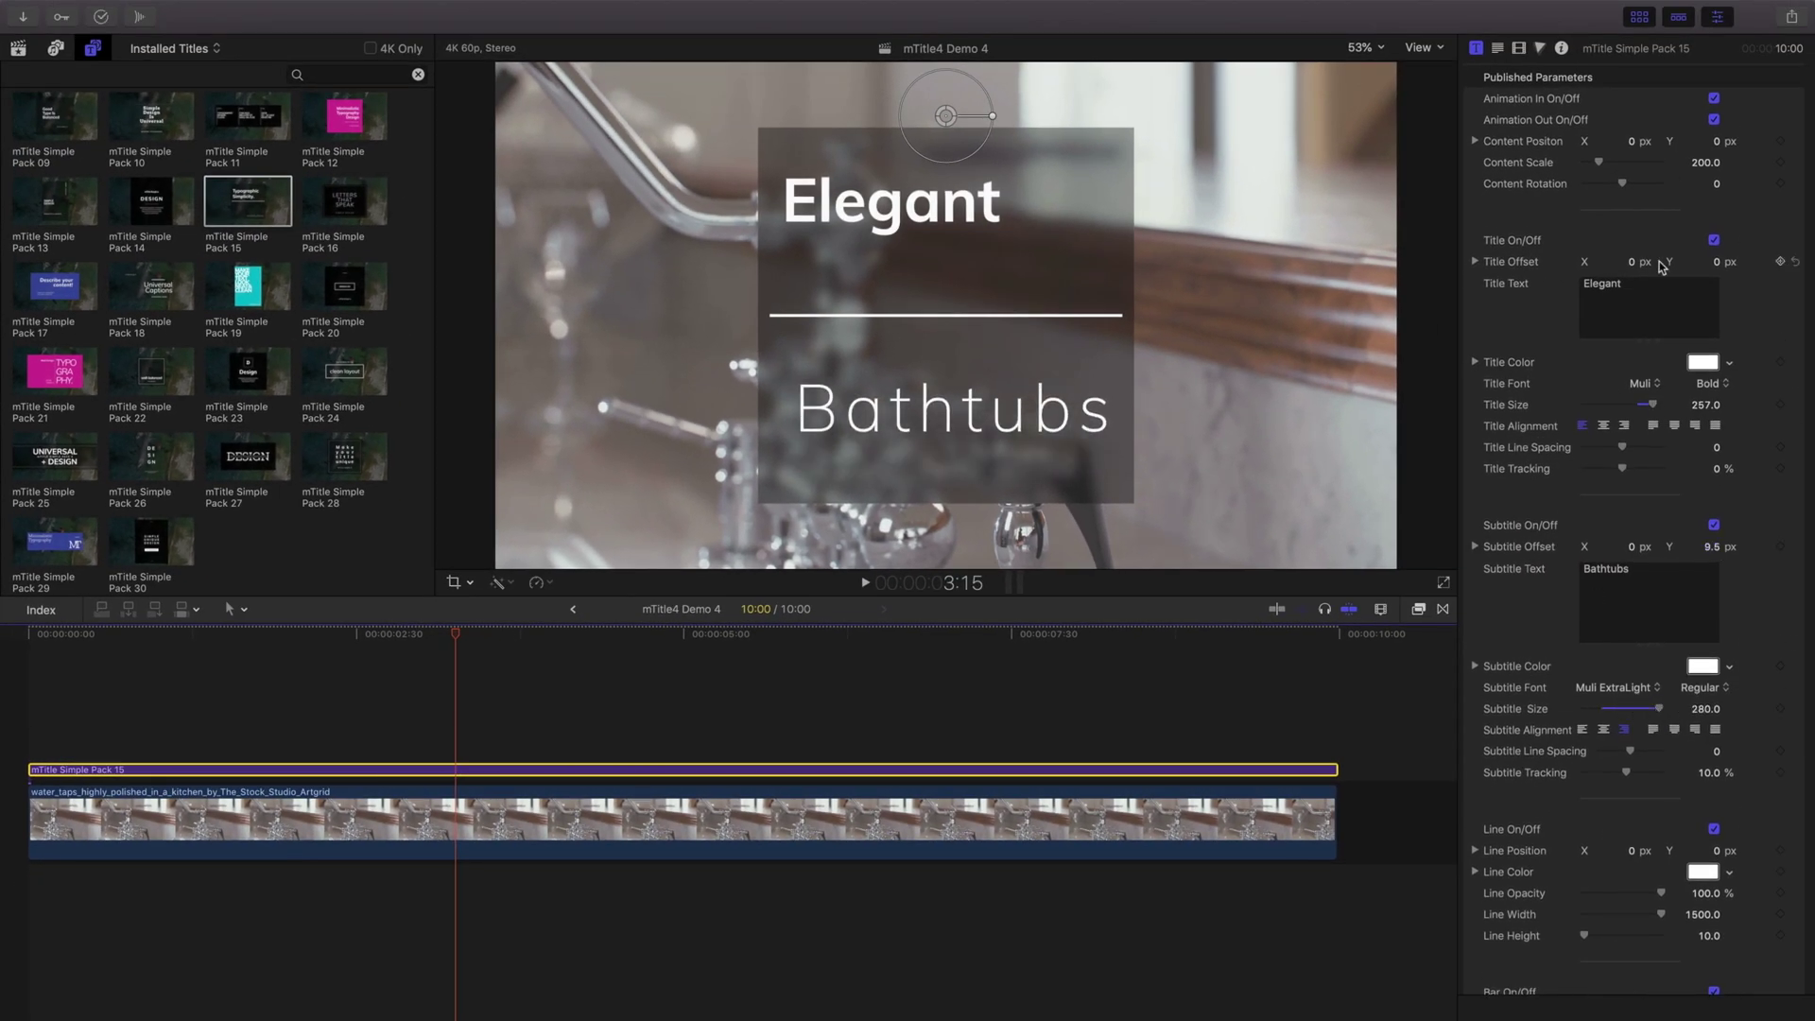
left_click_drag(1713, 261, 1633, 268)
left_click_drag(1599, 162, 1715, 138)
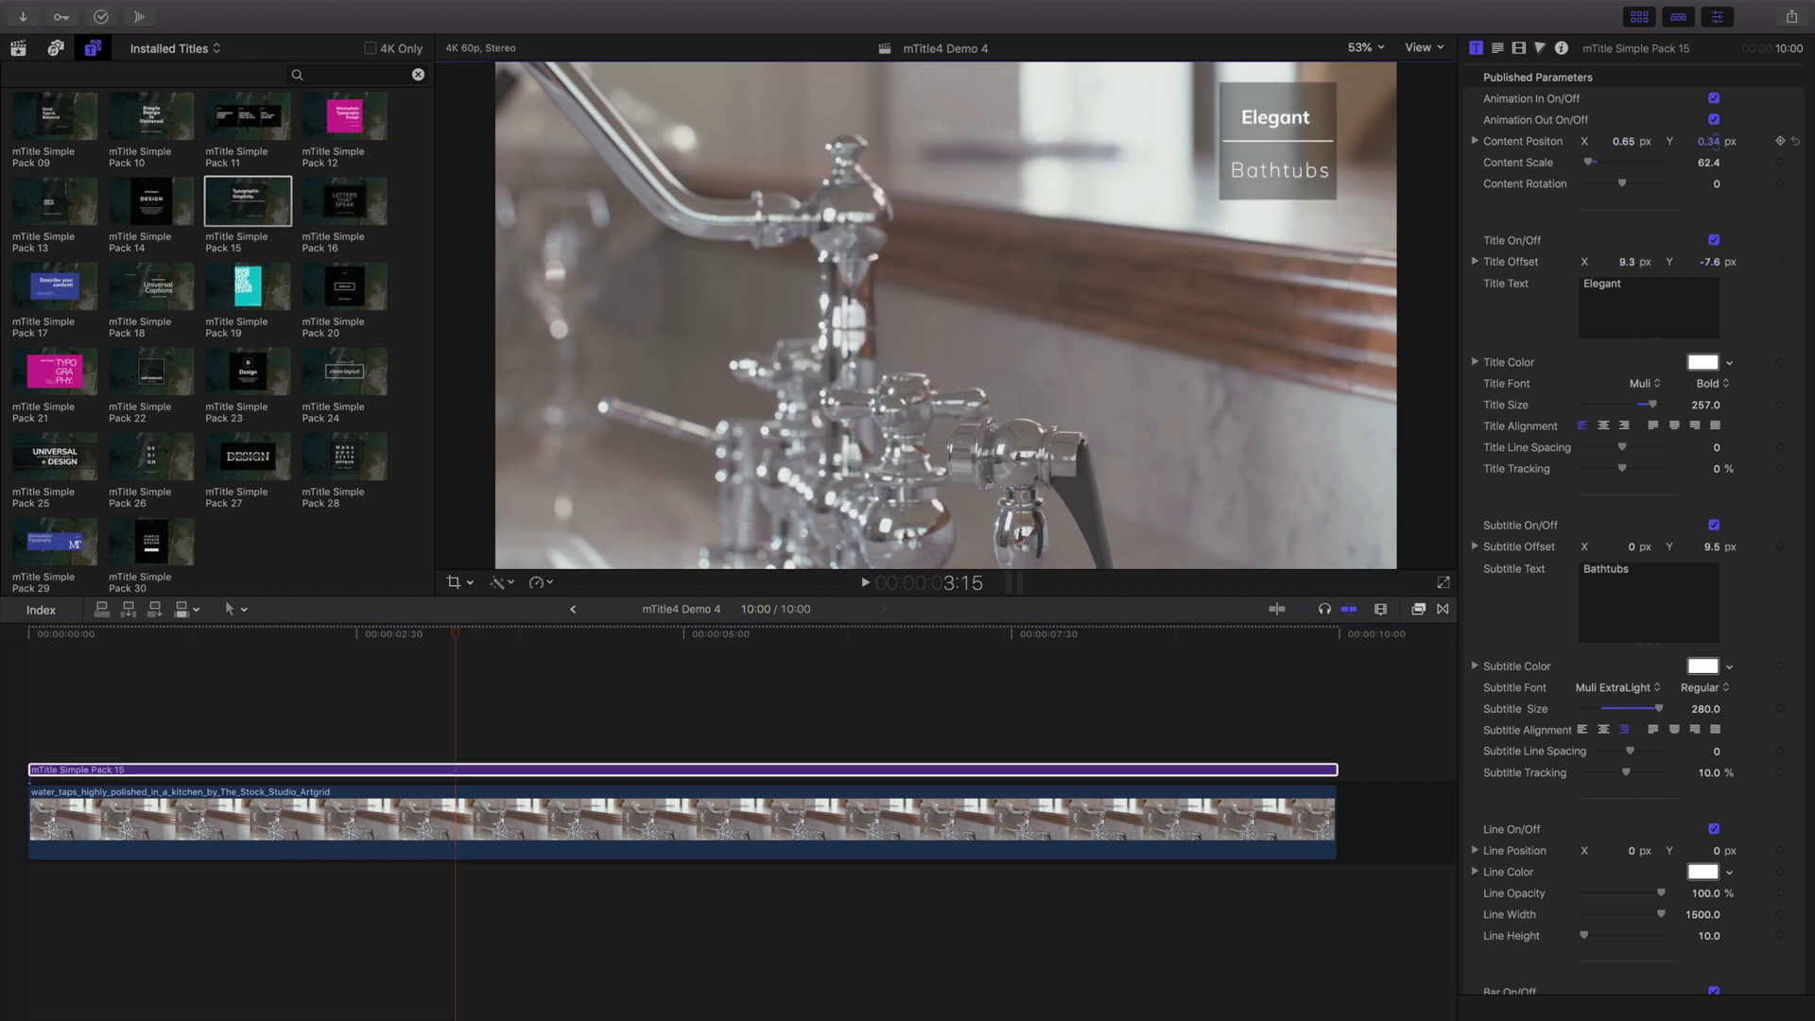
Place a Pack 12 title above the clips and make it read ON SALE NOW.
left_click_drag(344, 115, 658, 767)
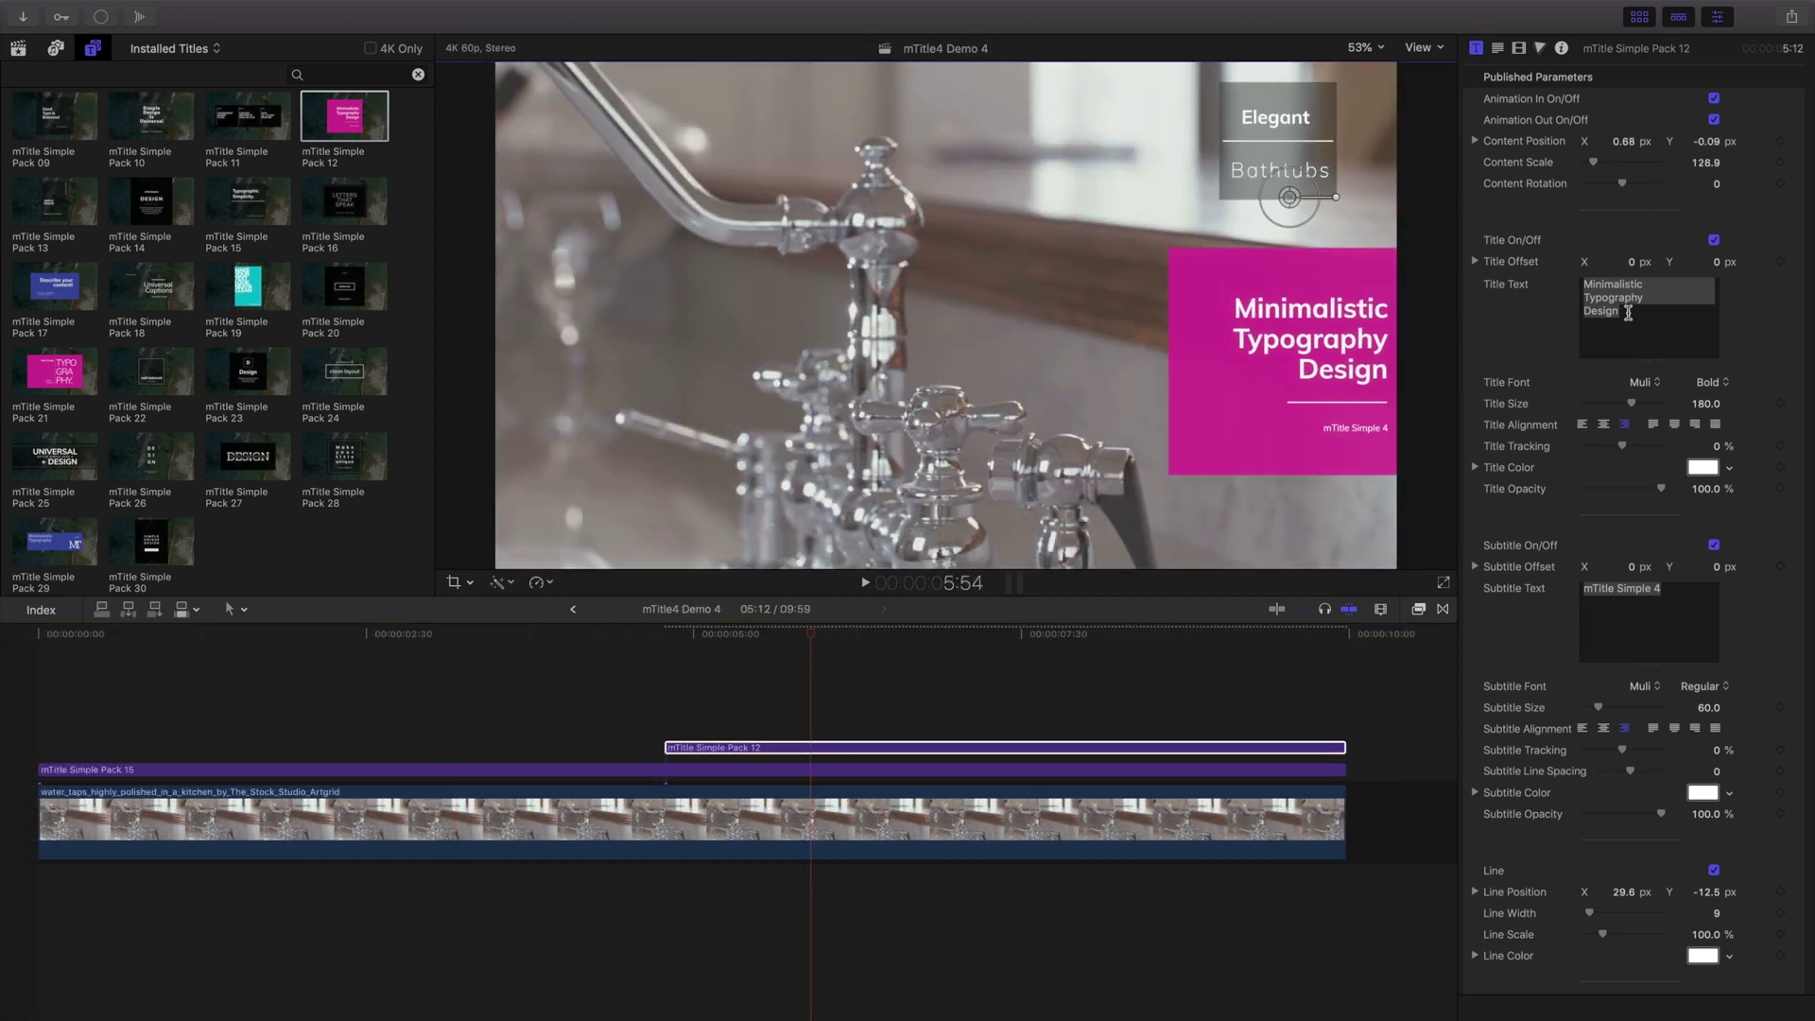
type("ON")
key("Return")
type("SALE")
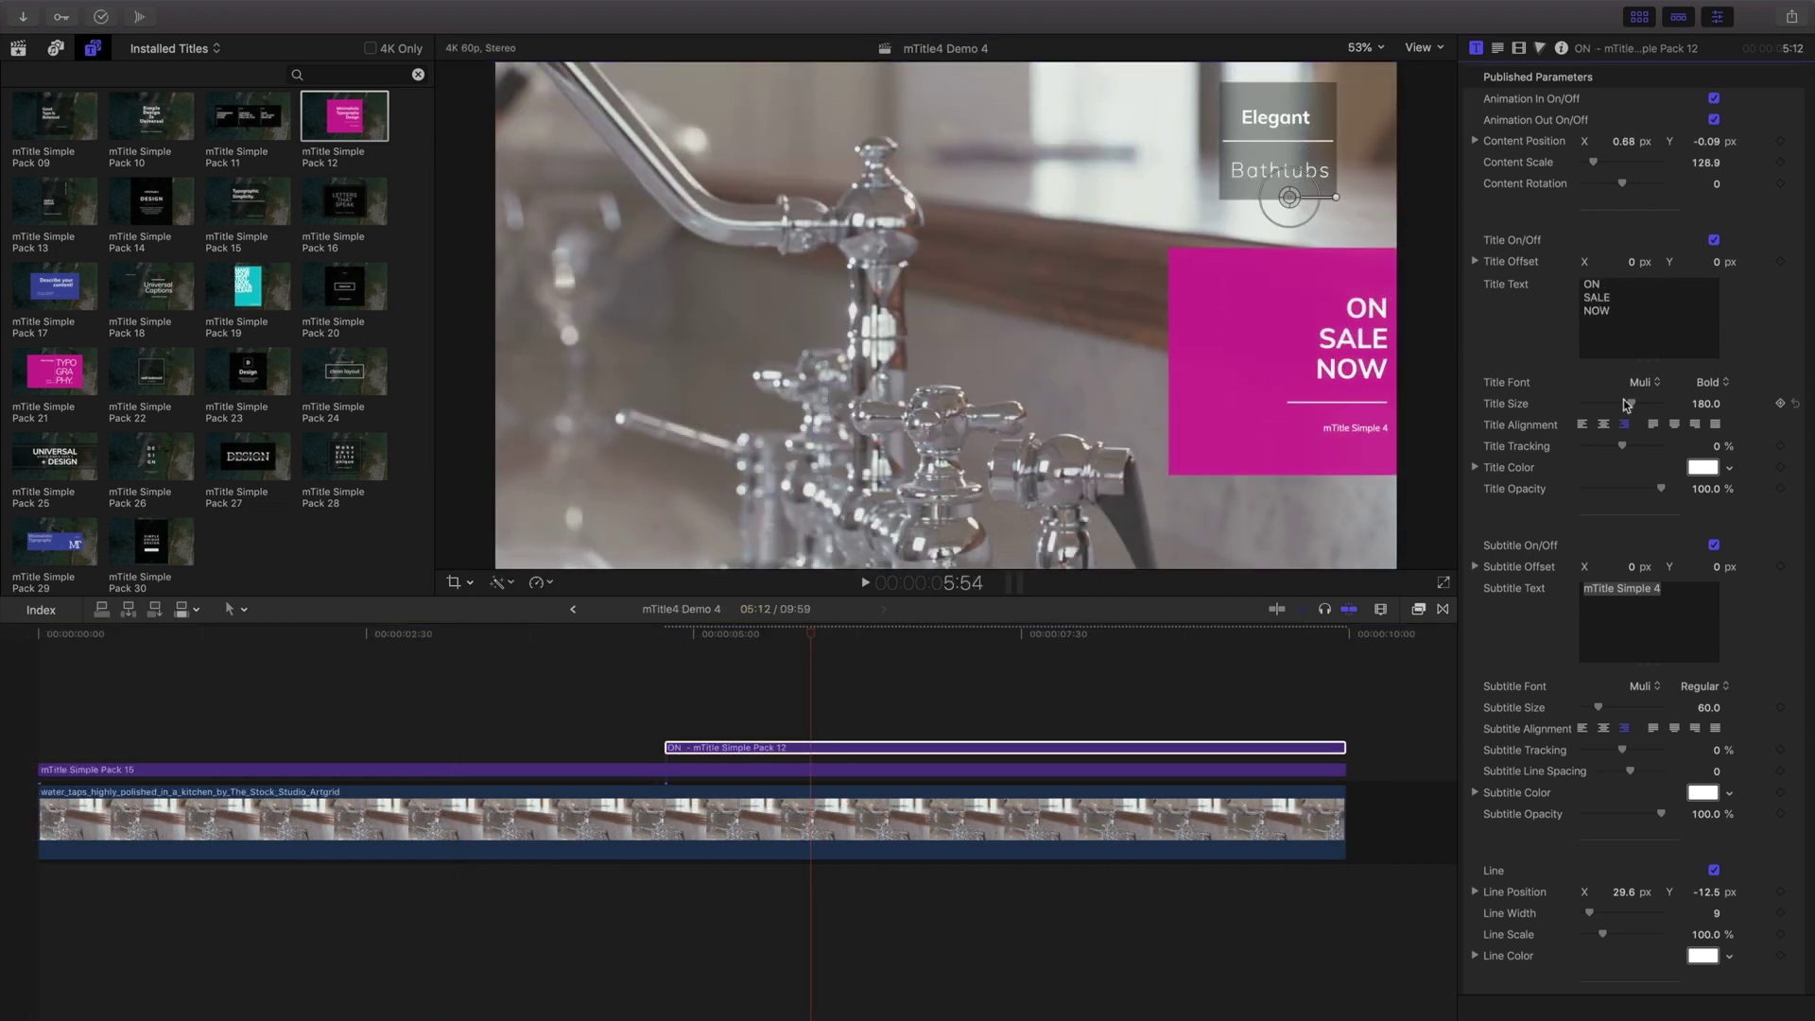
Raise the ON SALE NOW title size to 234 and play the project from the start.
left_click_drag(1626, 404, 1646, 404)
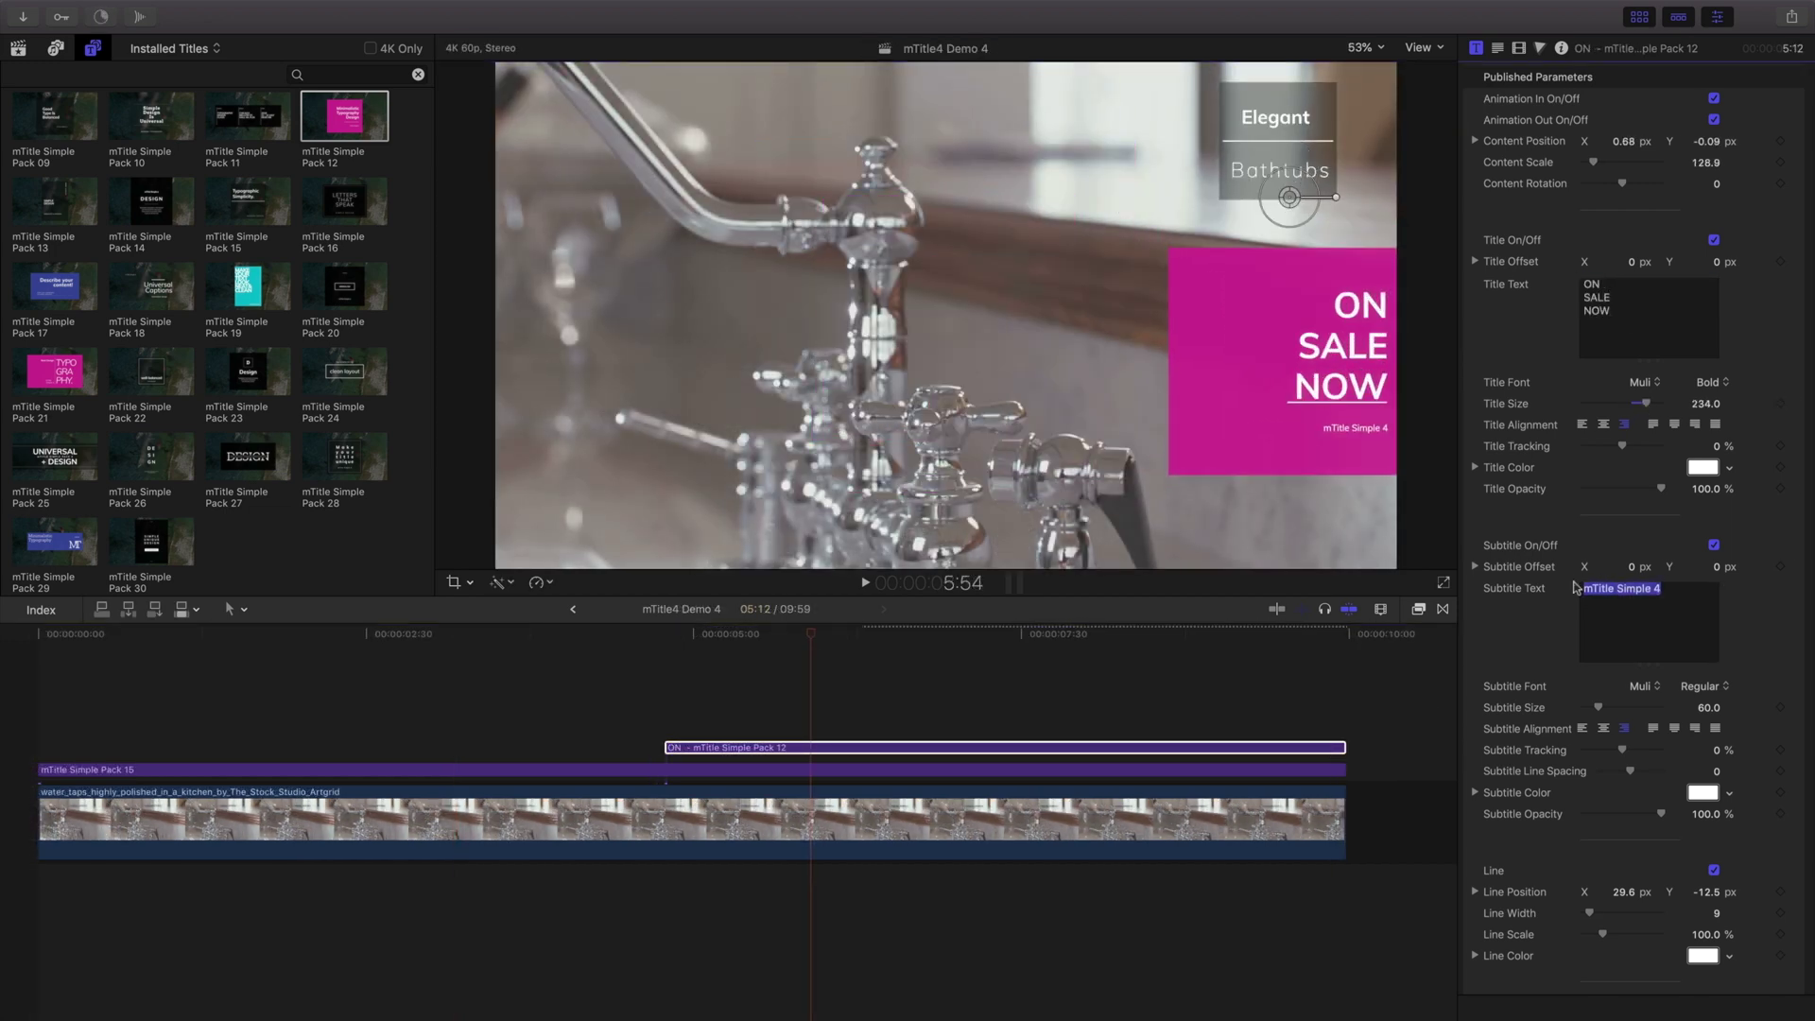
left_click(38, 635)
key("space")
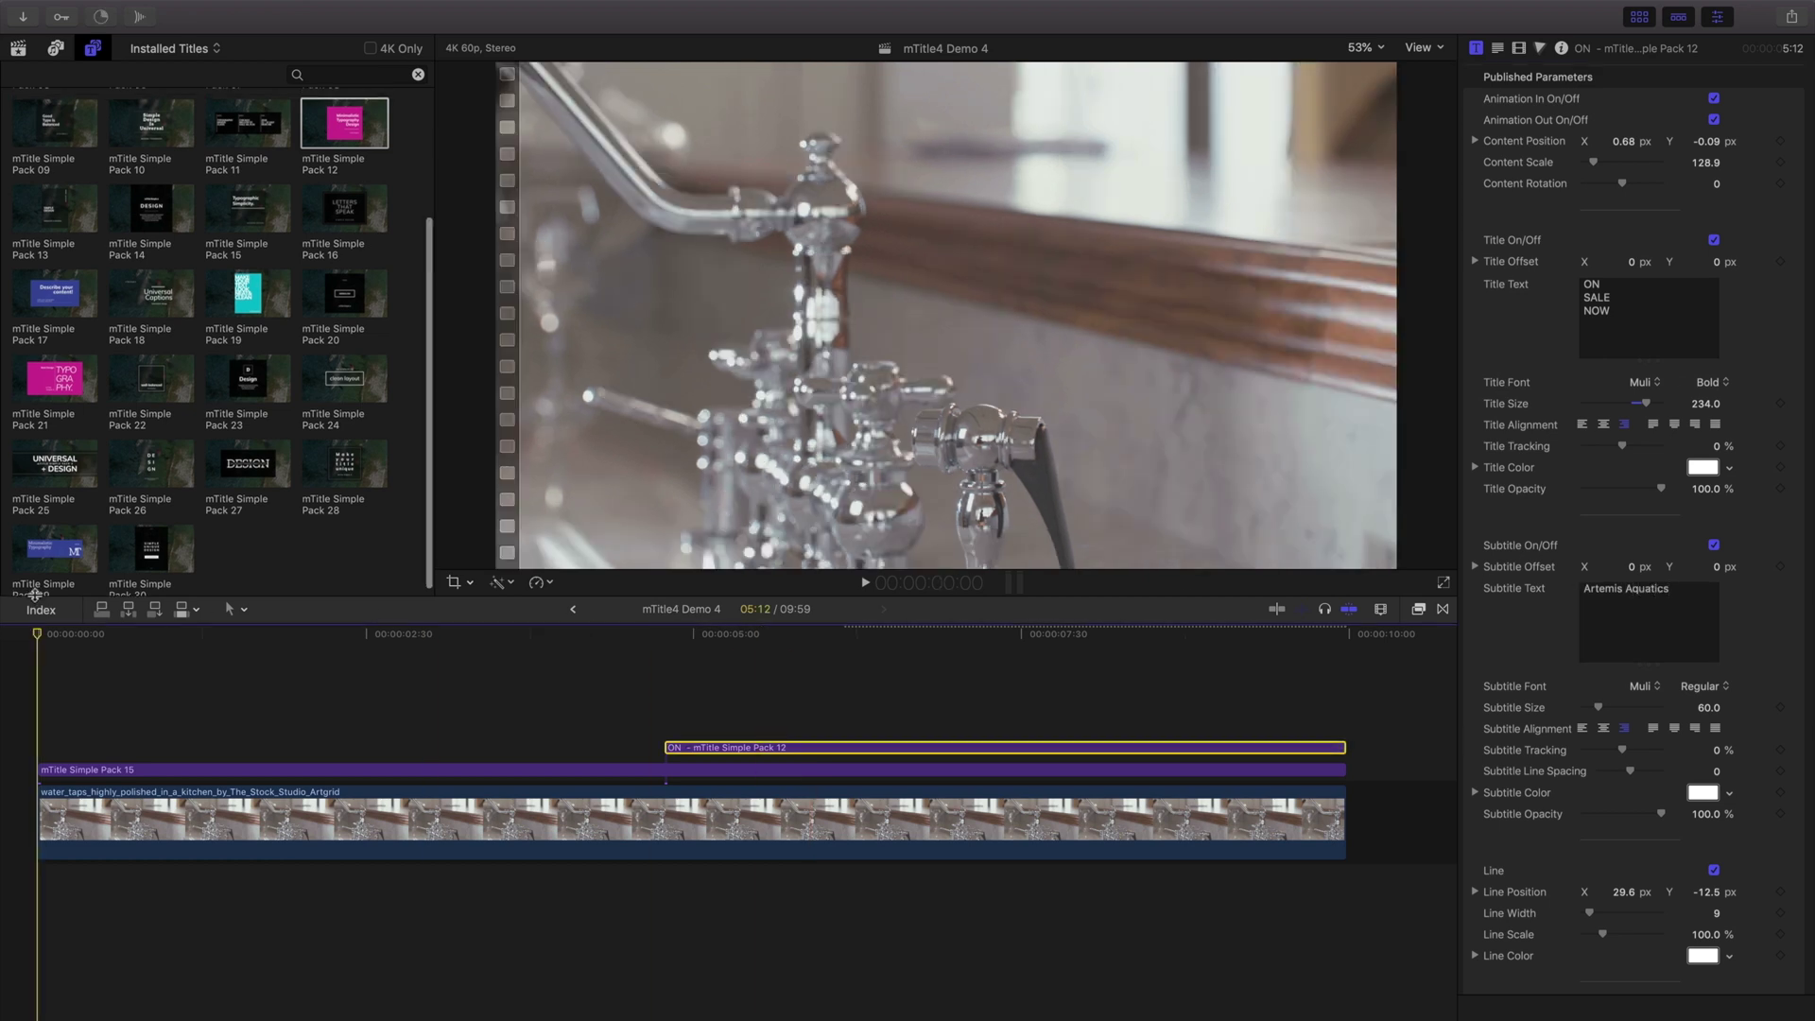